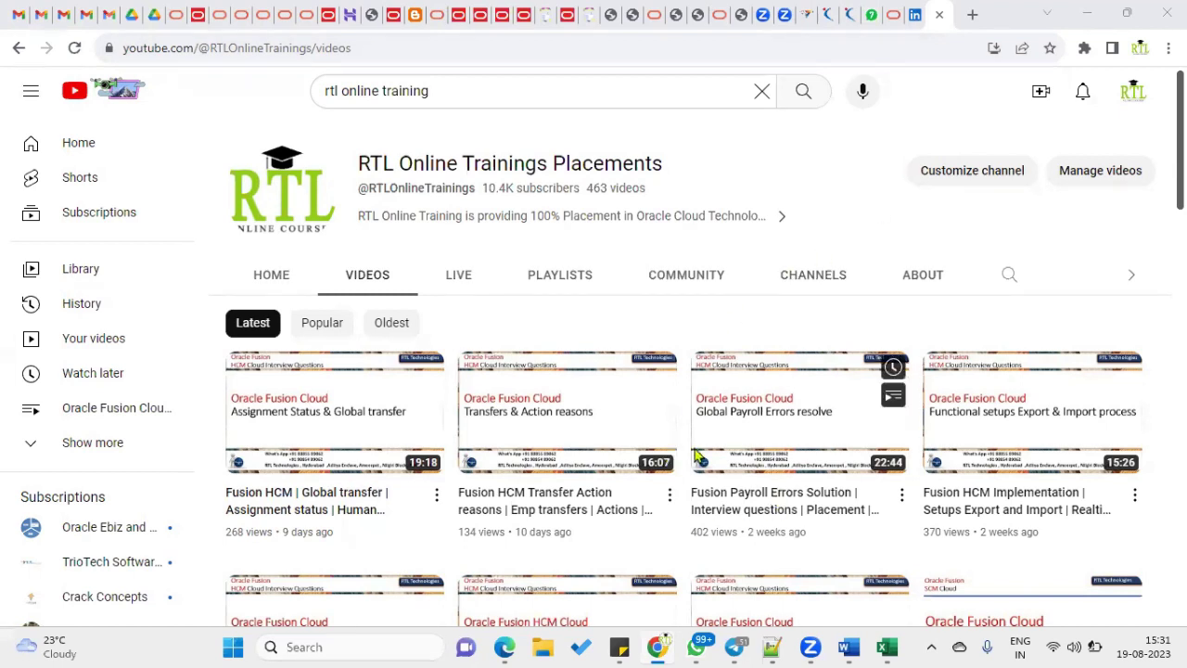
- Bring the Oracle Fusion Edge window forward, show it full screen, and open the Navigator
click(506, 647)
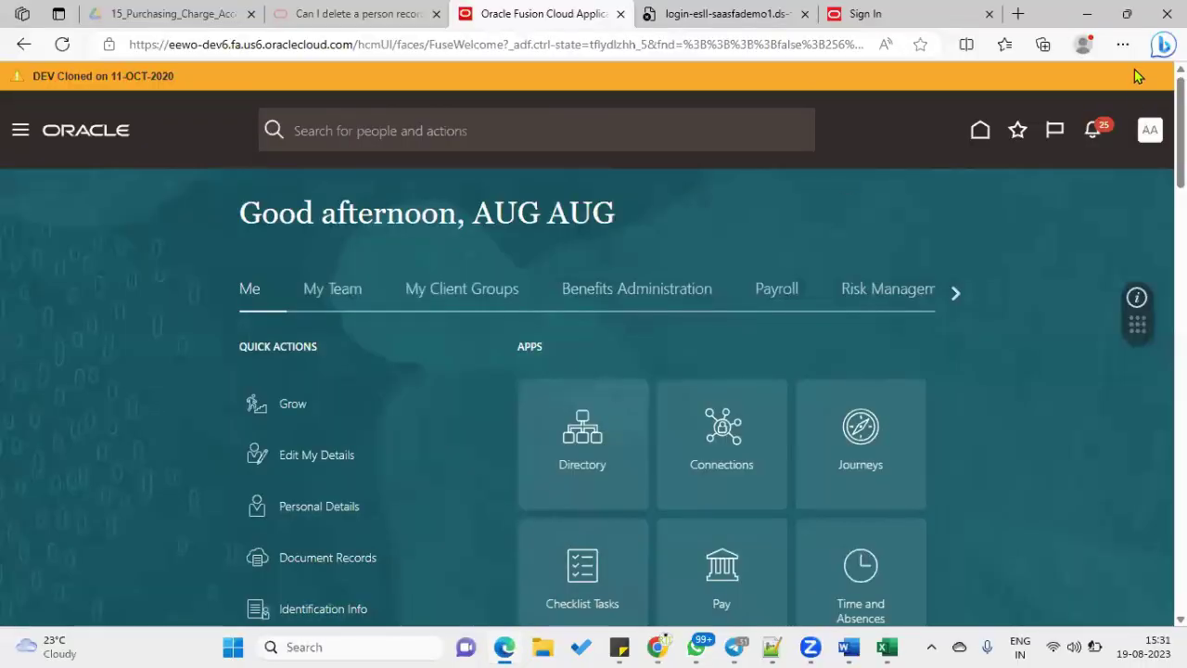
click(1122, 45)
click(1121, 163)
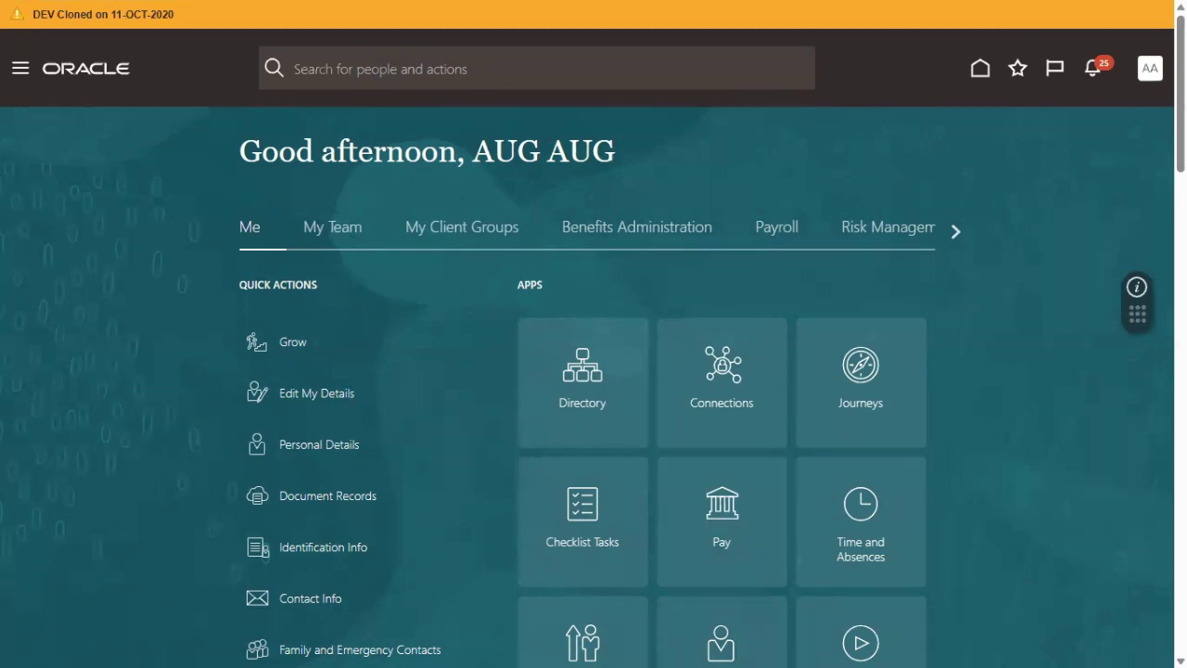
mouse_move(1037, 3)
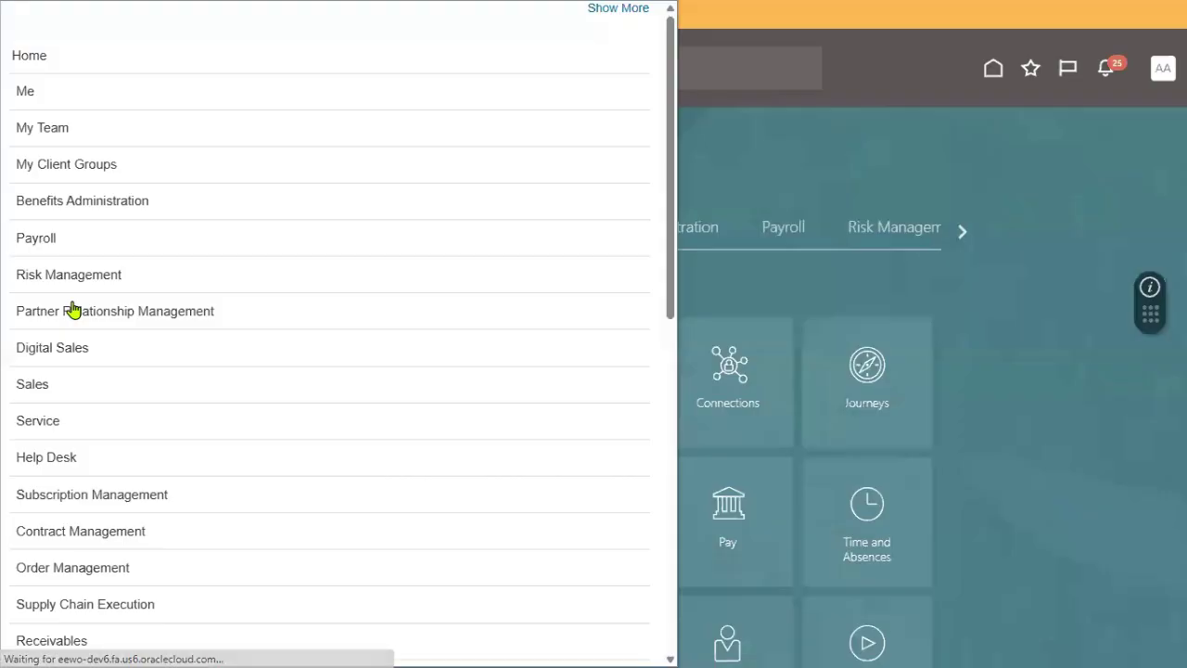
- Reopen the Navigator with the My Client Groups links collapsed
click(130, 167)
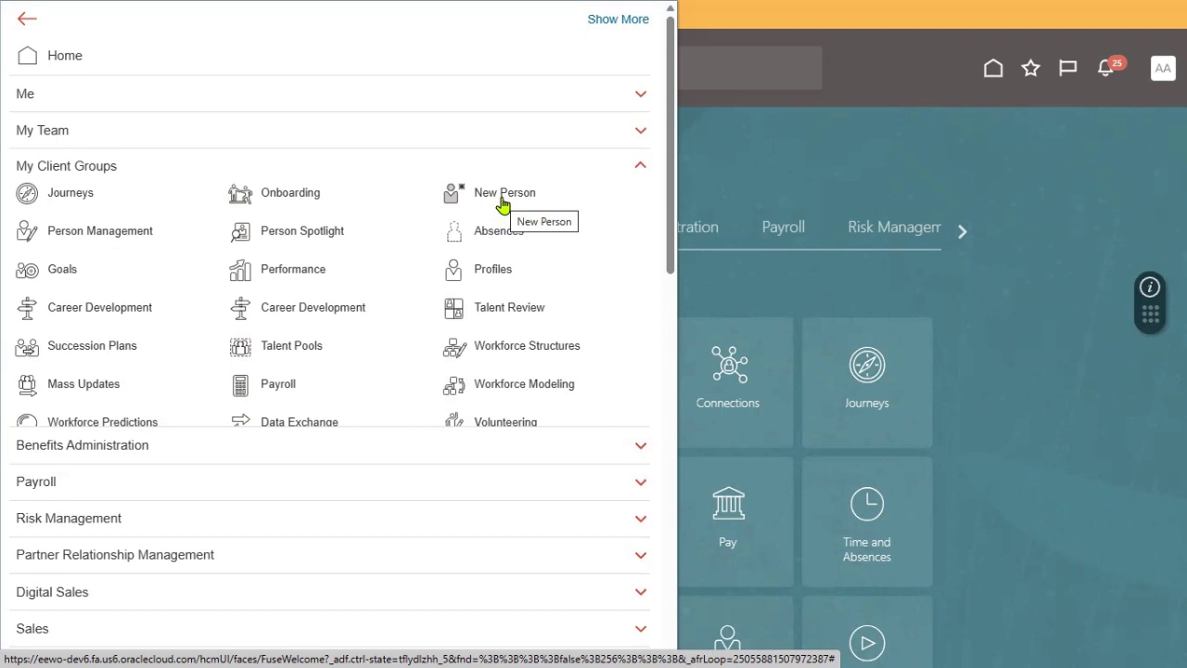
click(1035, 194)
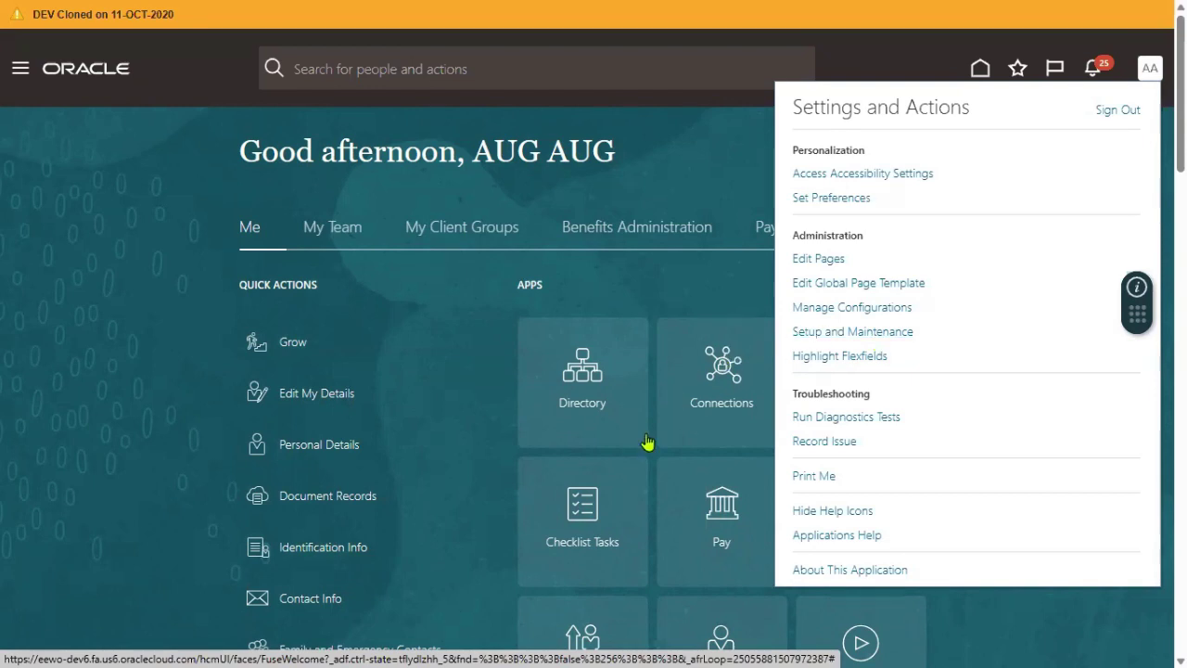
click(20, 71)
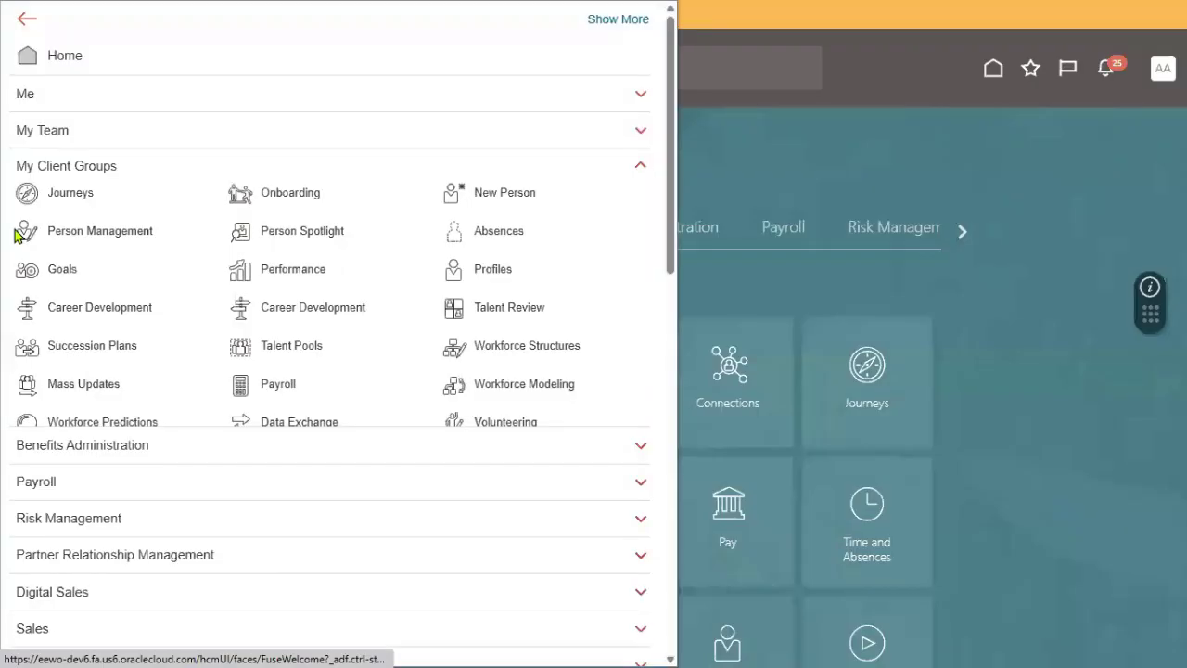
click(56, 169)
scroll(237, 442, down, 5)
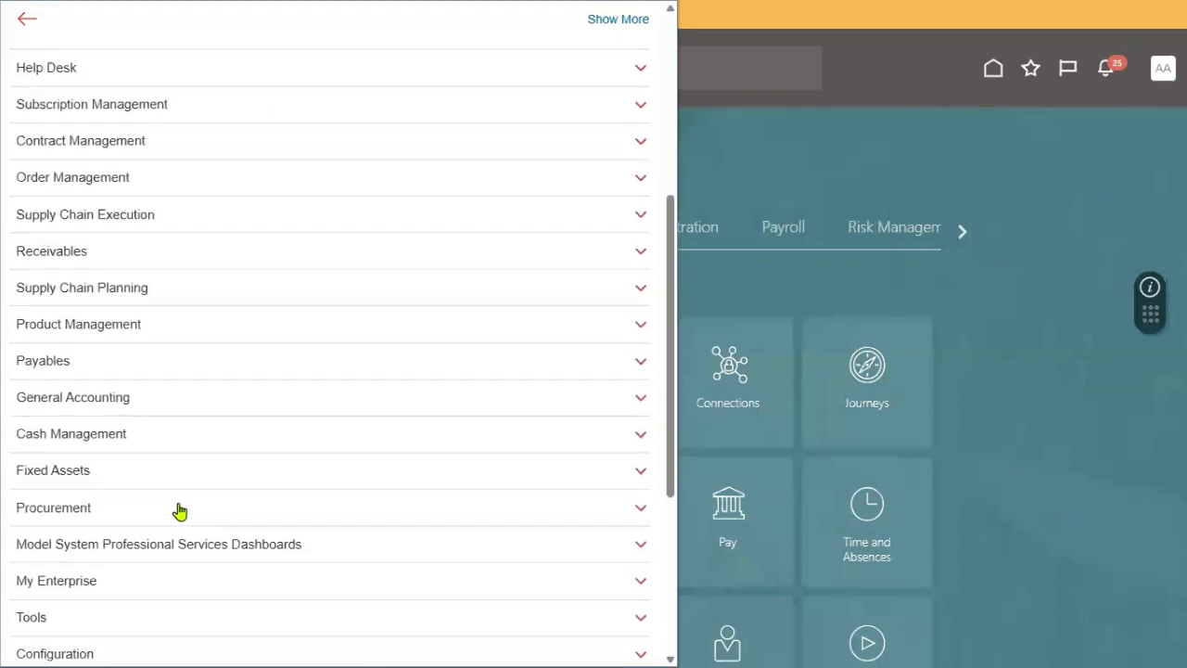
- Open the Security Console under Tools and go to its Users page
click(73, 631)
scroll(250, 571, down, 5)
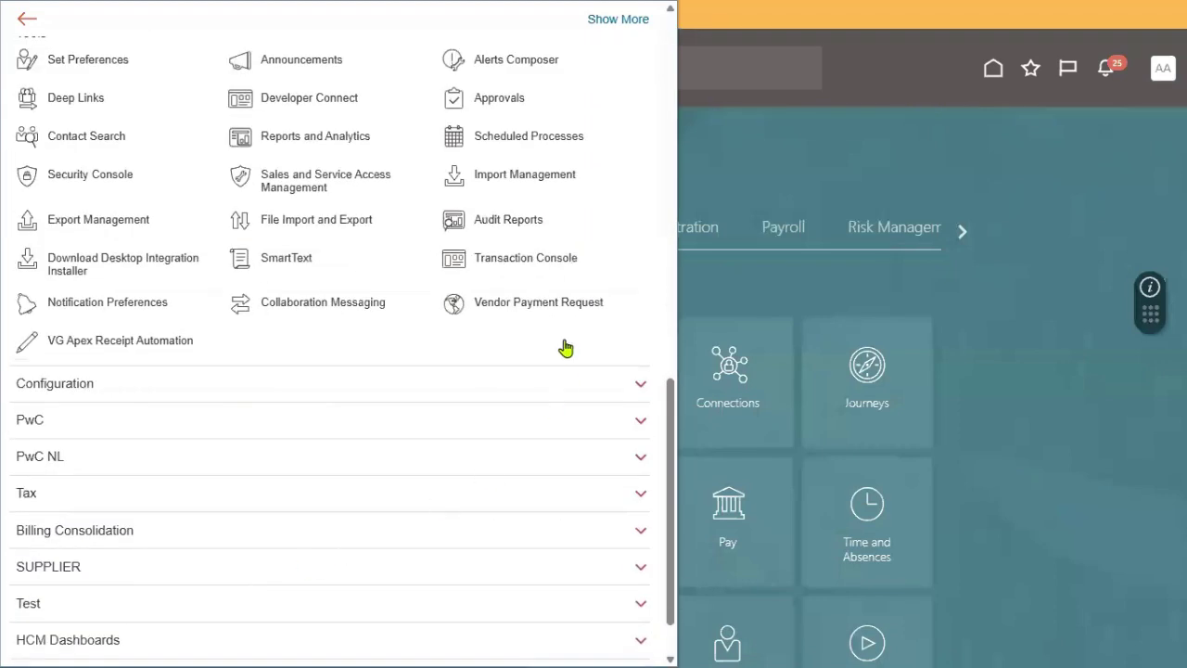
scroll(424, 339, up, 1)
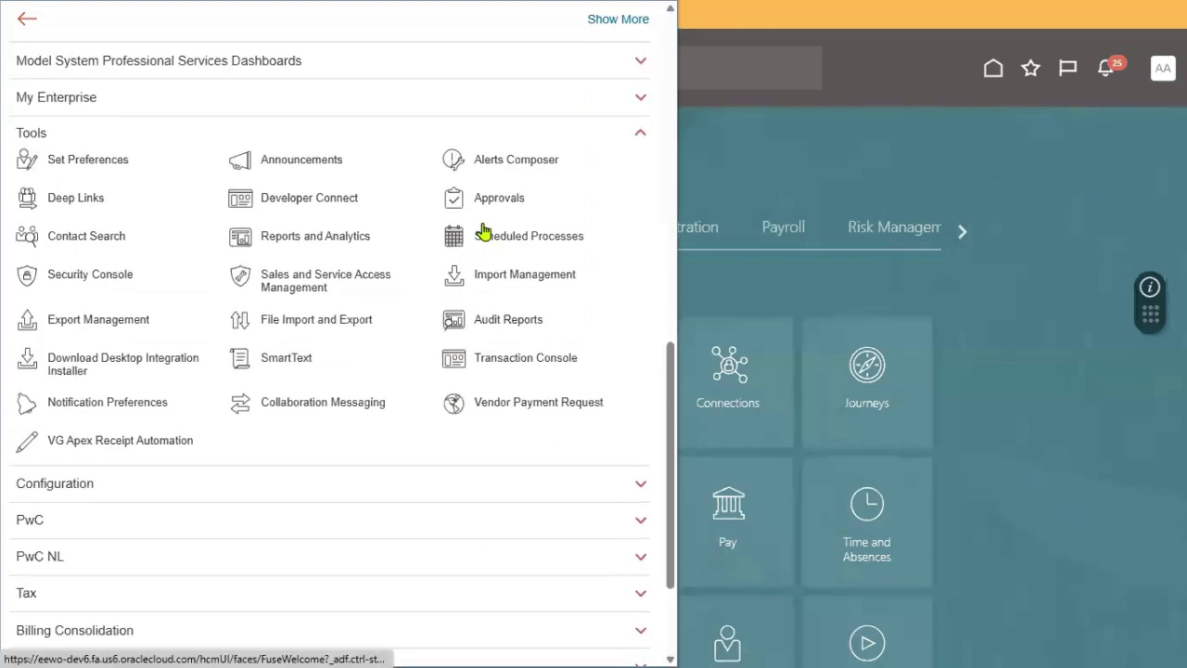
click(107, 278)
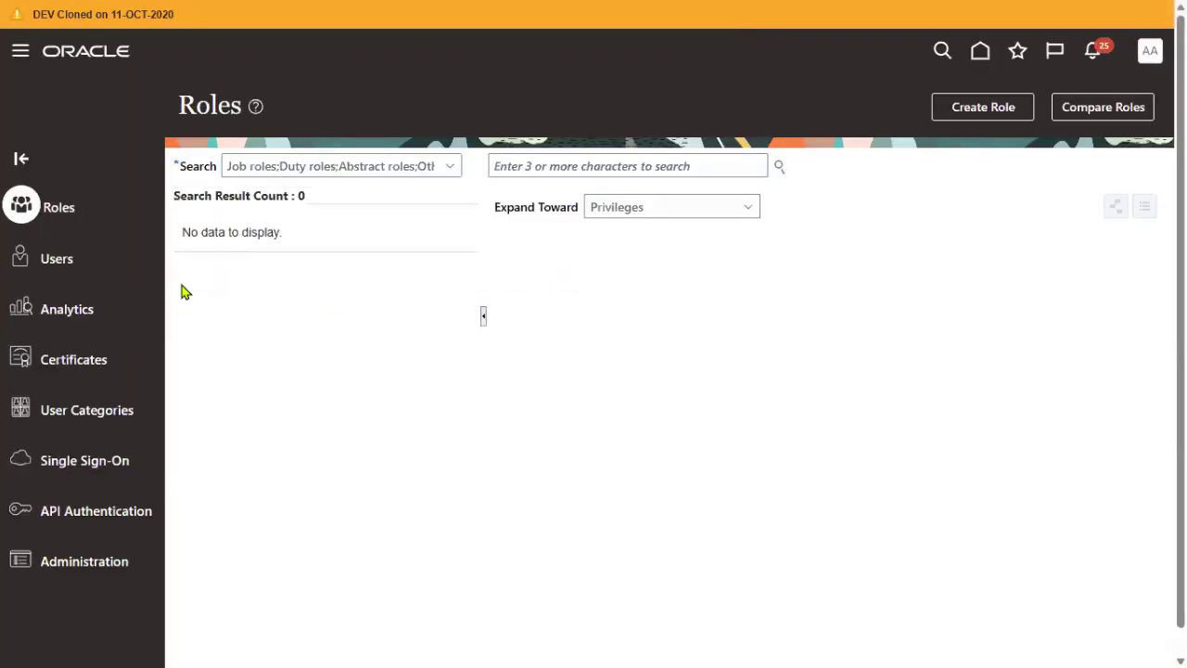
click(48, 264)
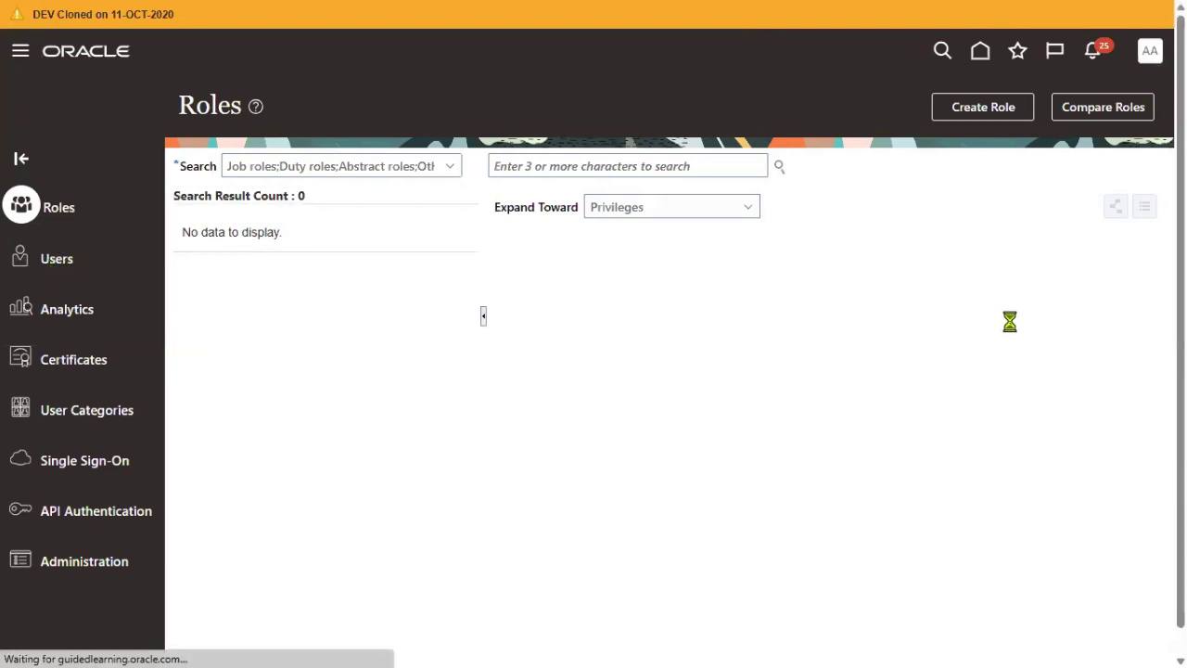
- Start a new user account with the user's first name, last name and e-mail address
click(976, 108)
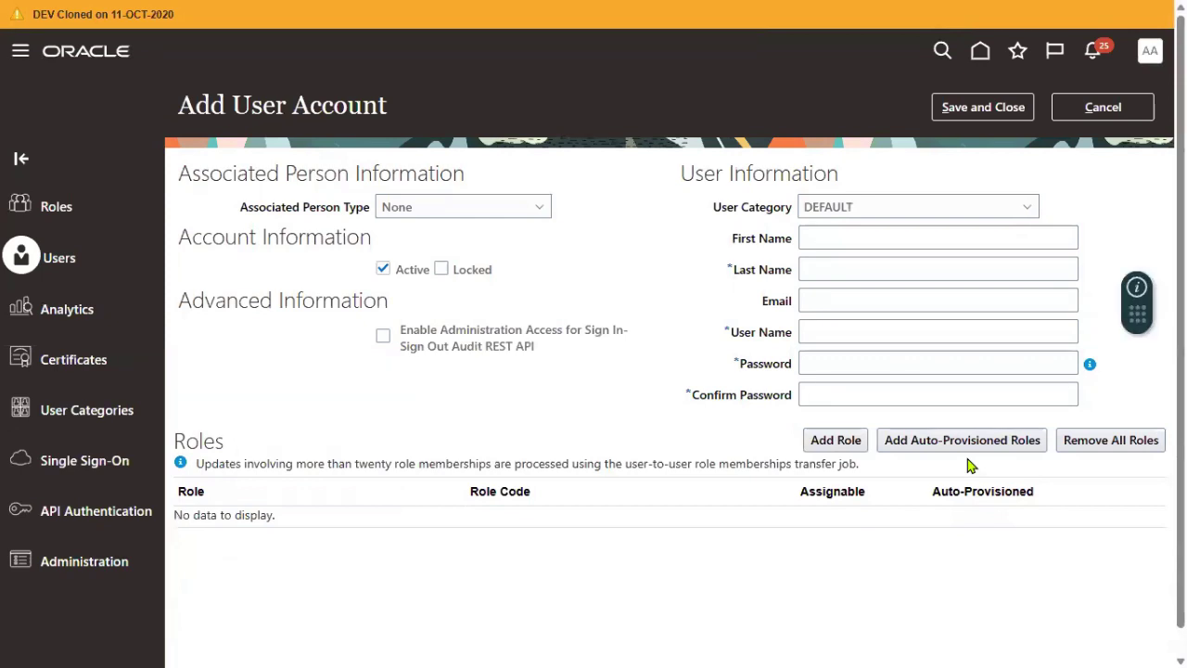
click(848, 239)
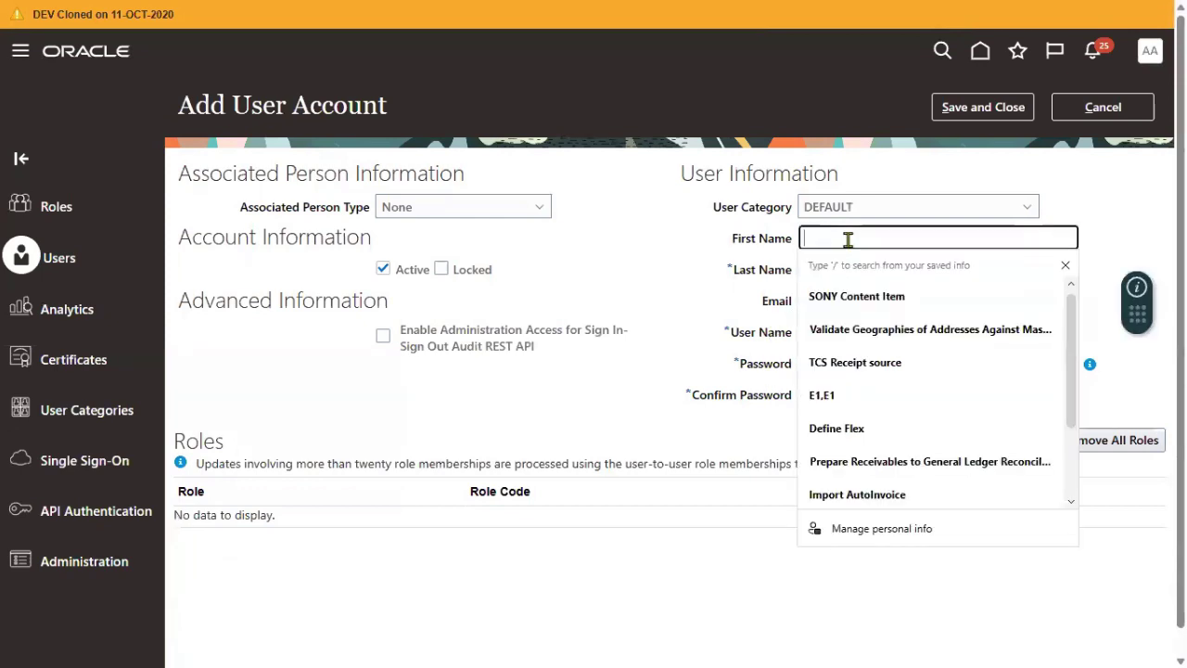
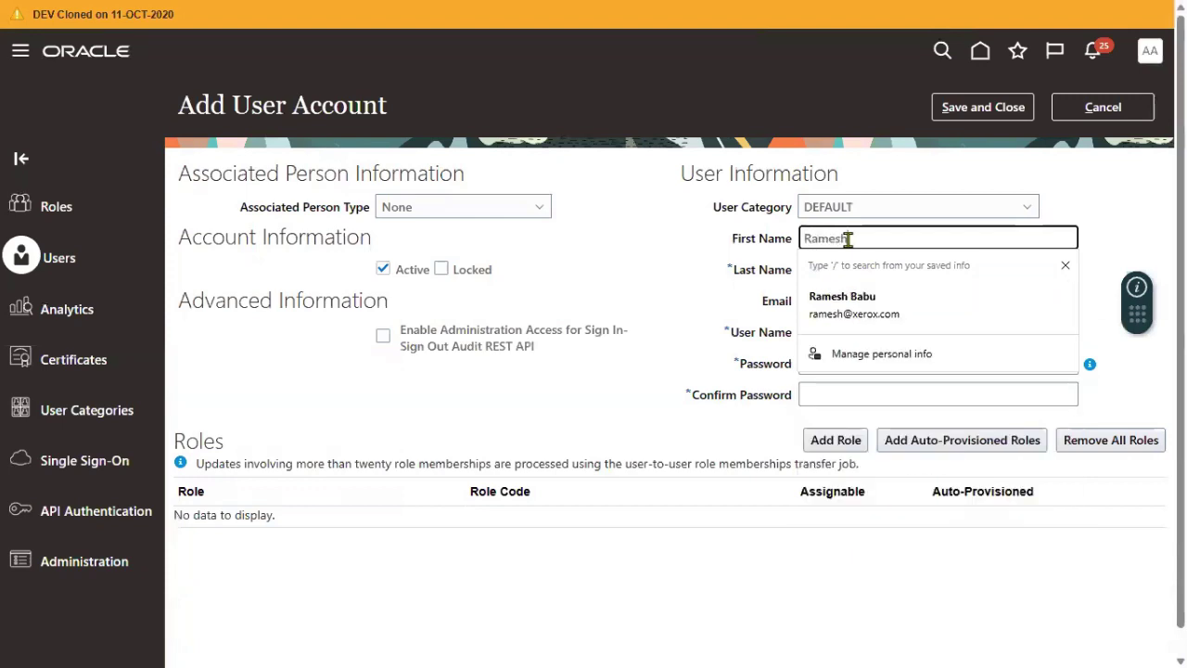
key(Tab)
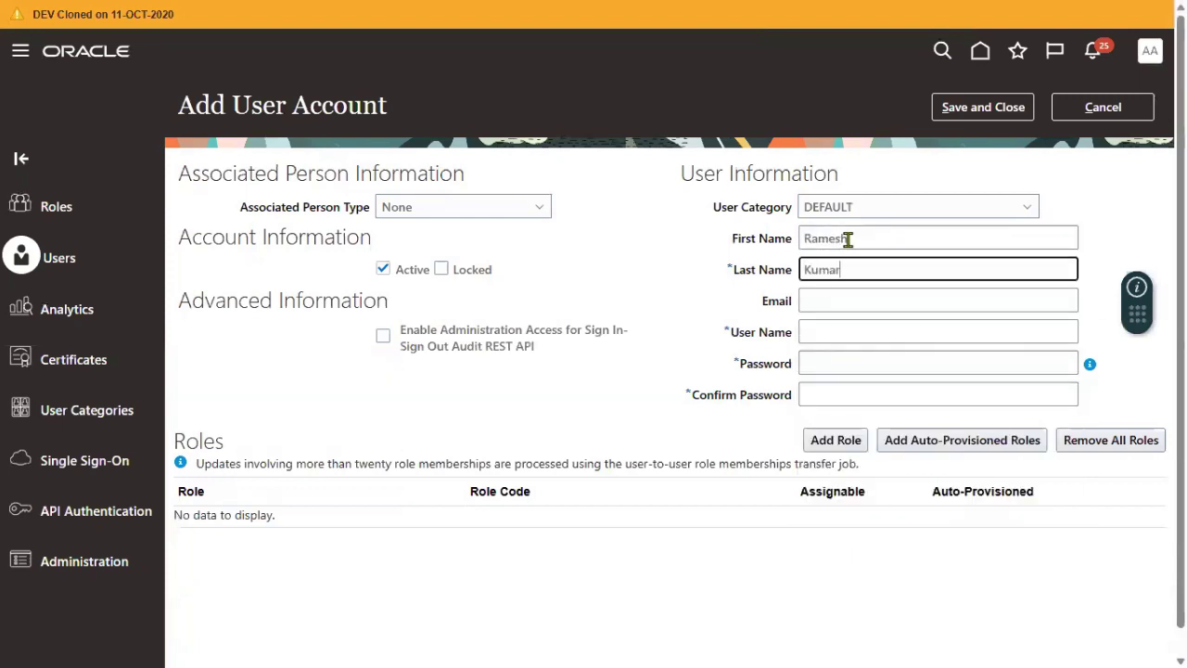
key(Tab)
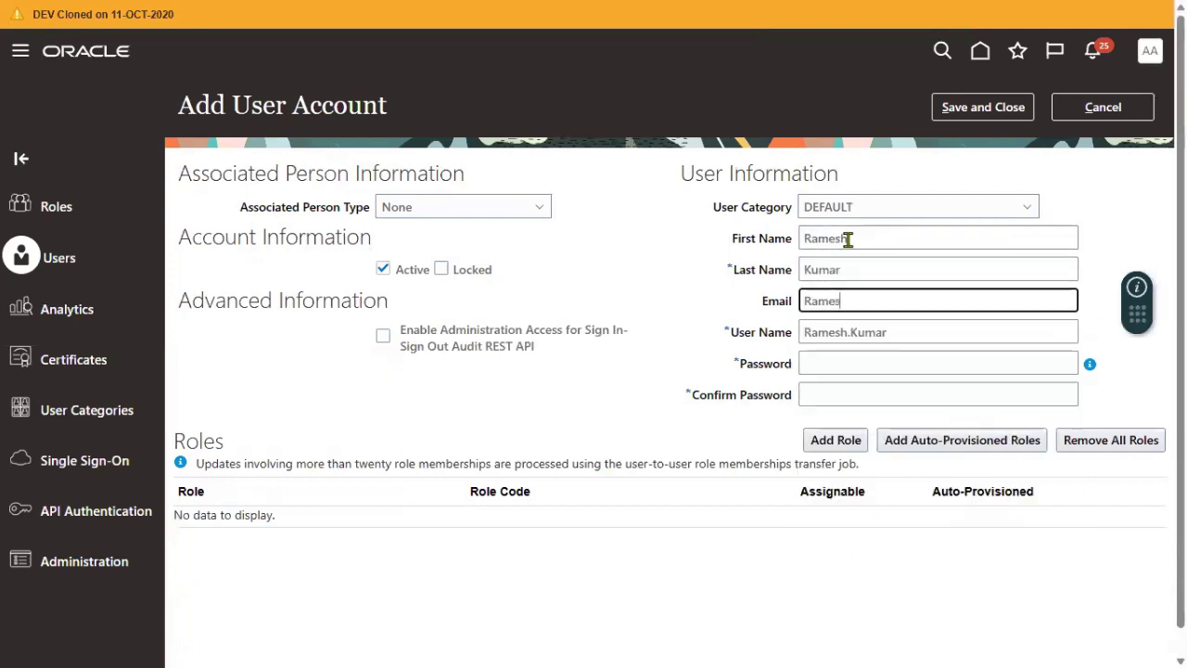
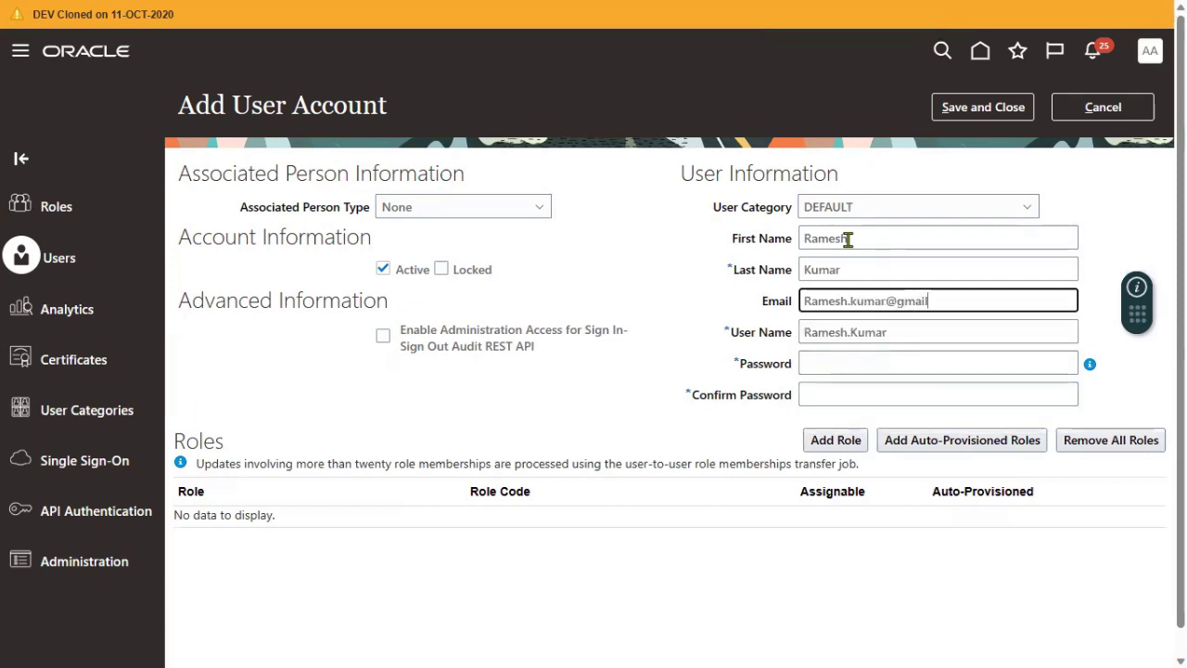
key(Tab)
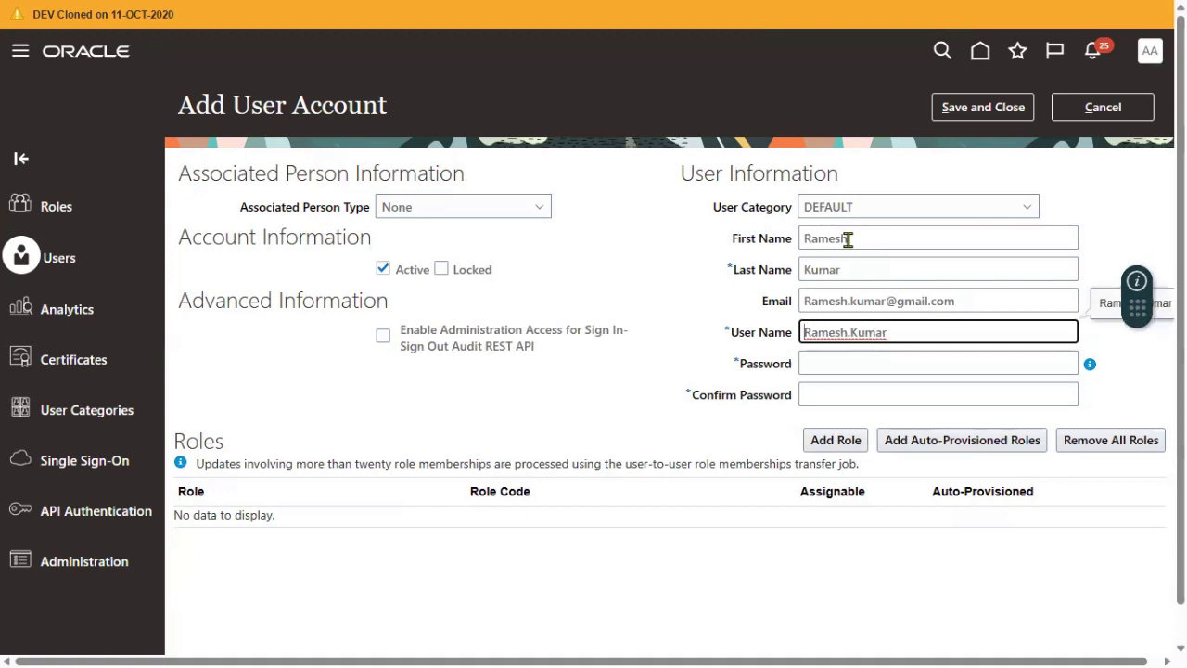
key(Tab)
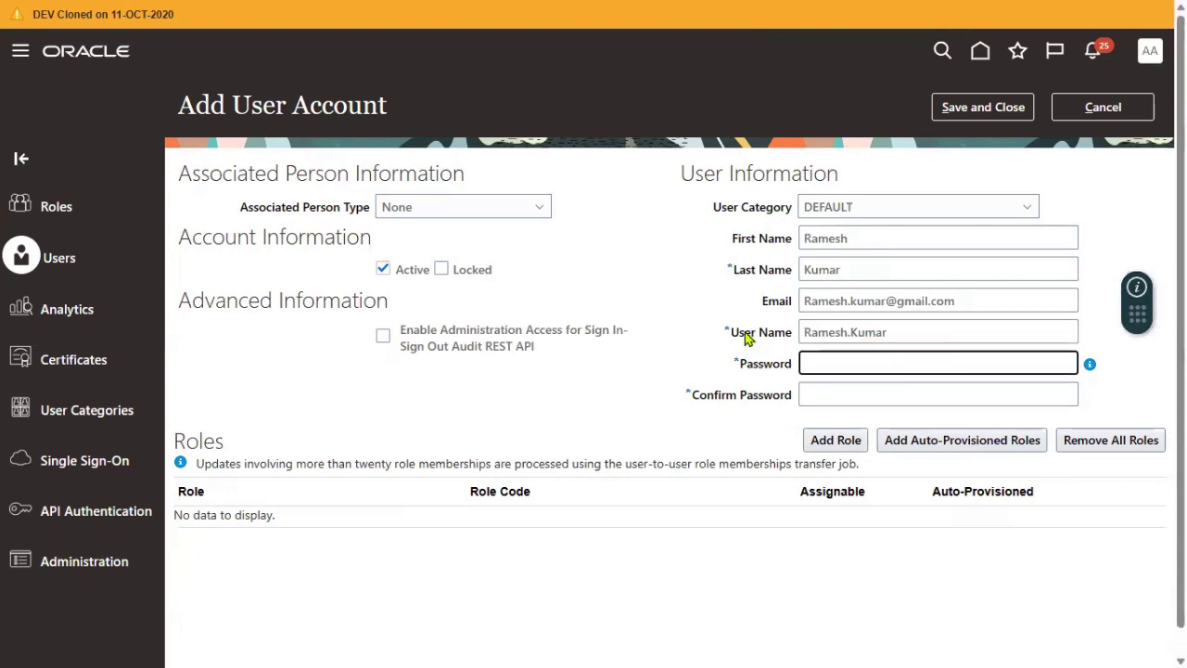
- Highlight the auto-filled User Name label and the e-mail value for comparison
drag(738, 337, 785, 341)
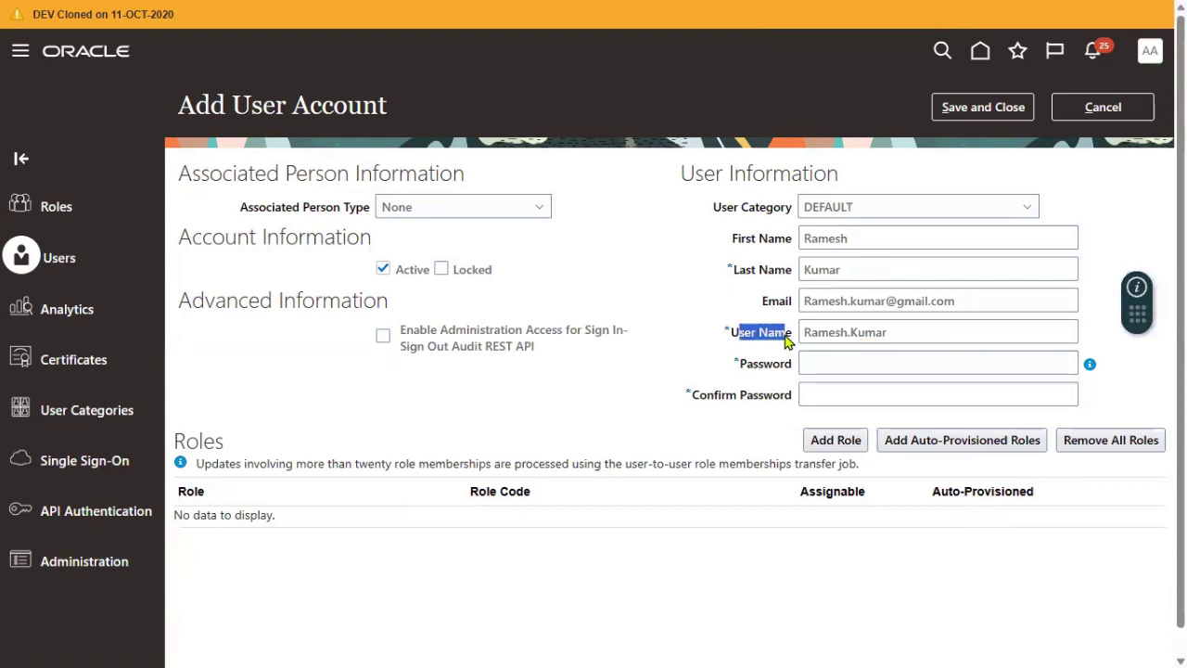
click(704, 339)
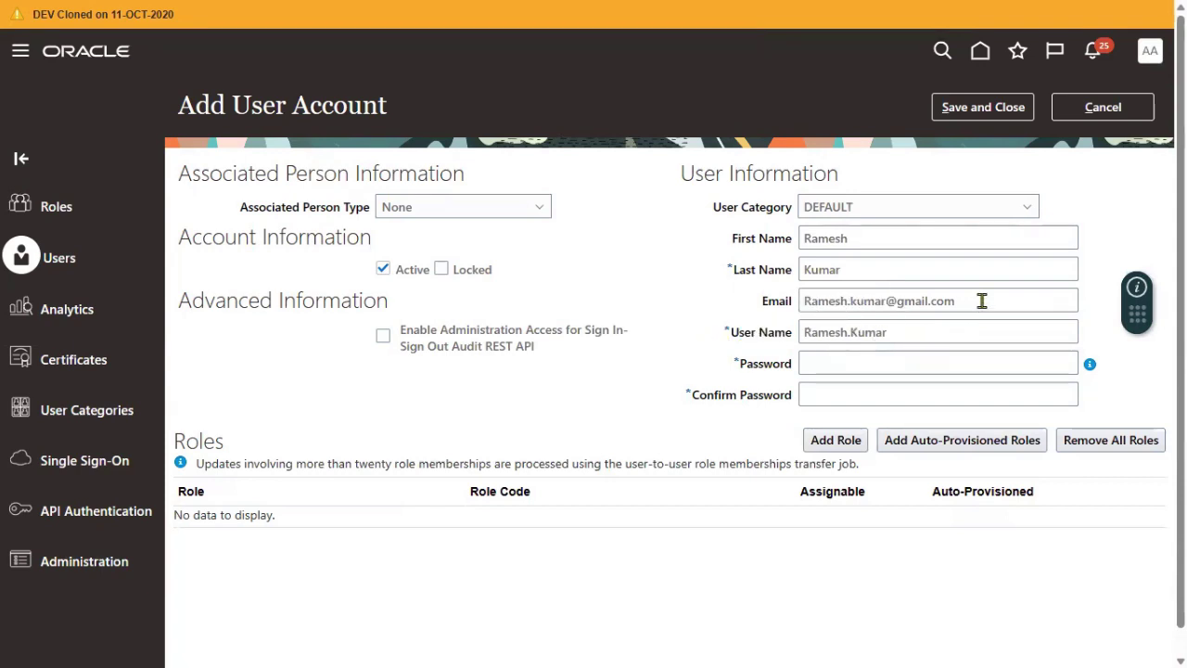
drag(981, 300, 714, 306)
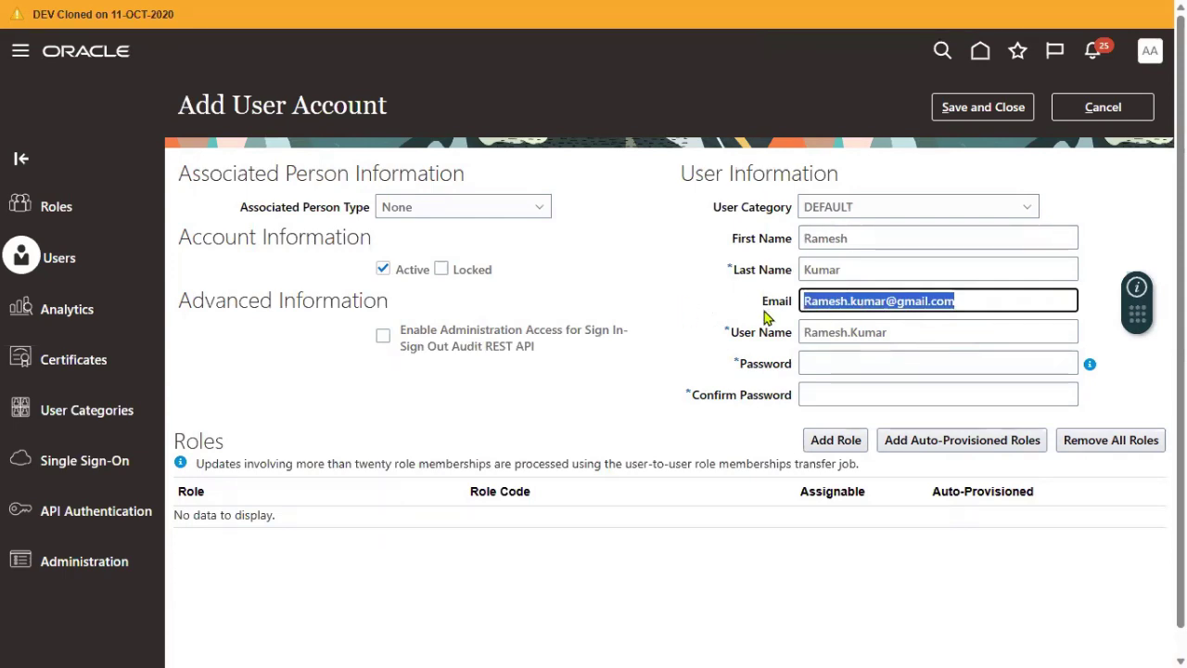
- Review the User Category options, cancel the new account, and open User Categories
click(886, 214)
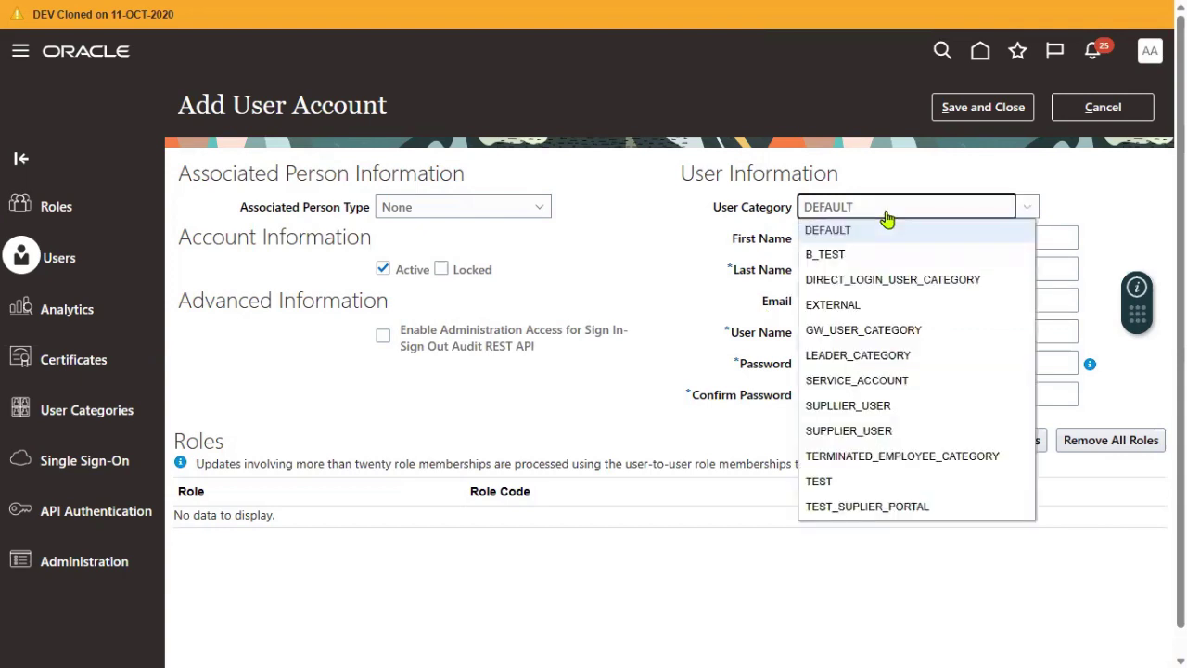
drag(715, 208, 795, 213)
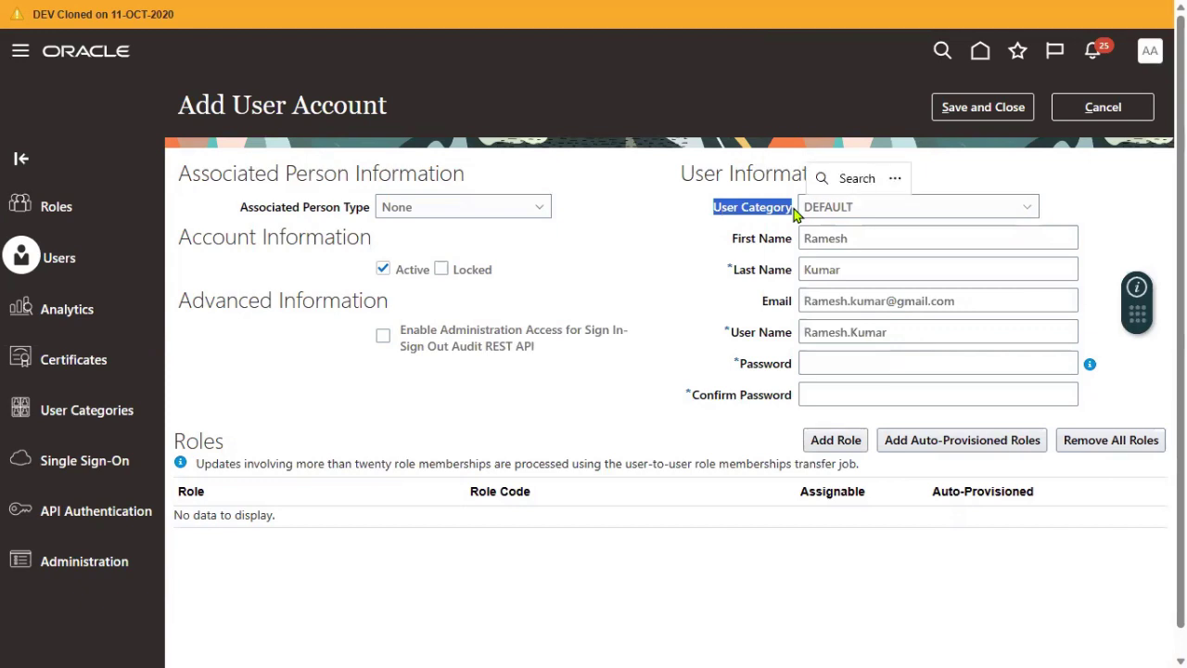
click(684, 233)
click(1103, 107)
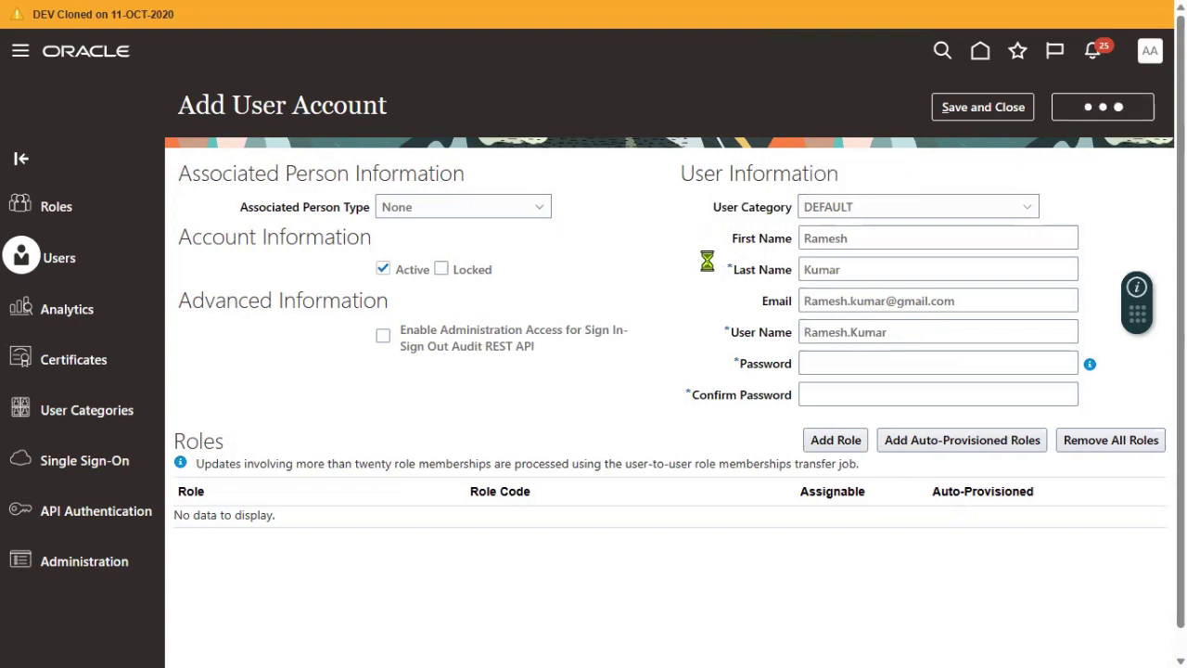
click(85, 411)
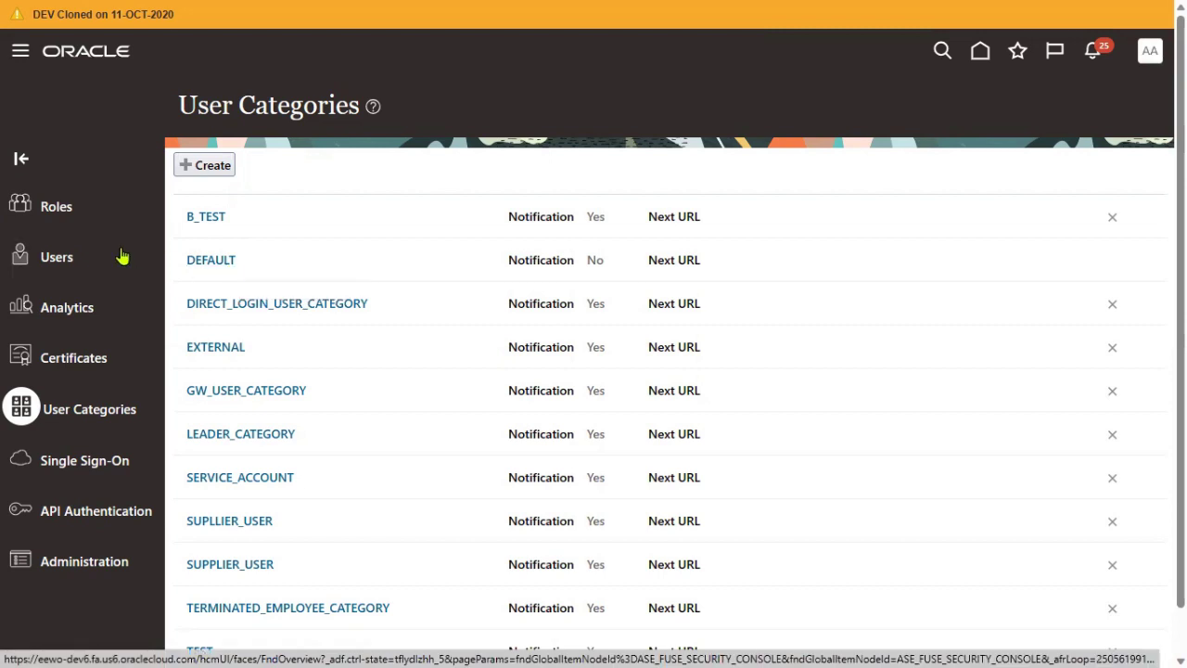
click(227, 269)
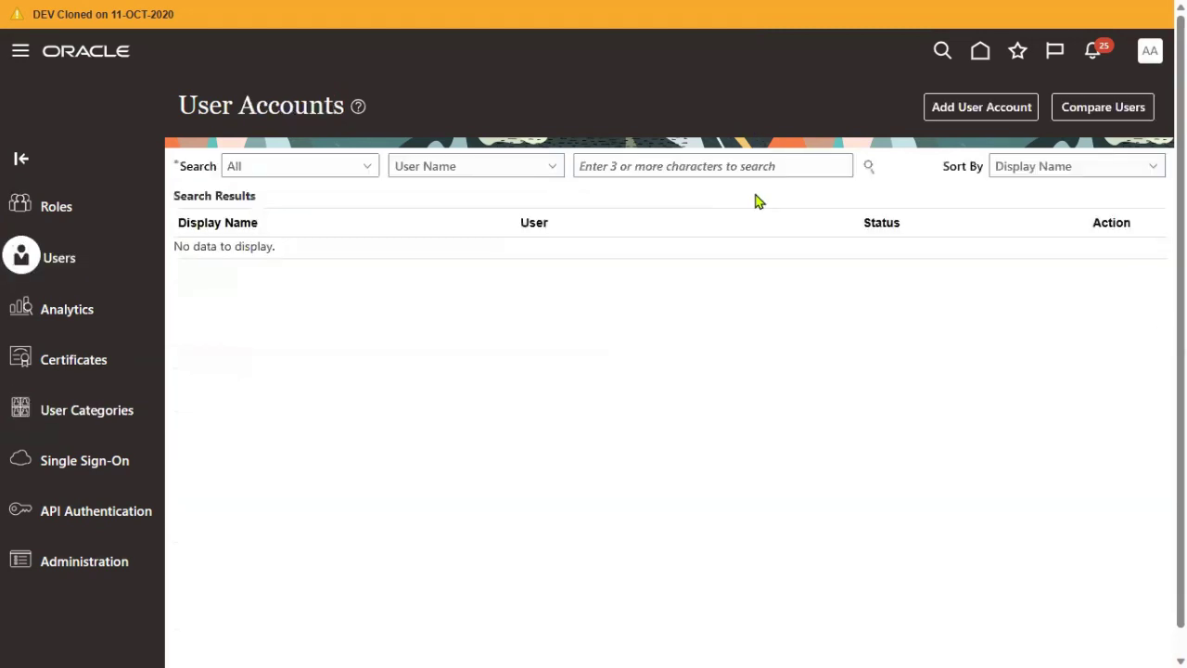
click(973, 107)
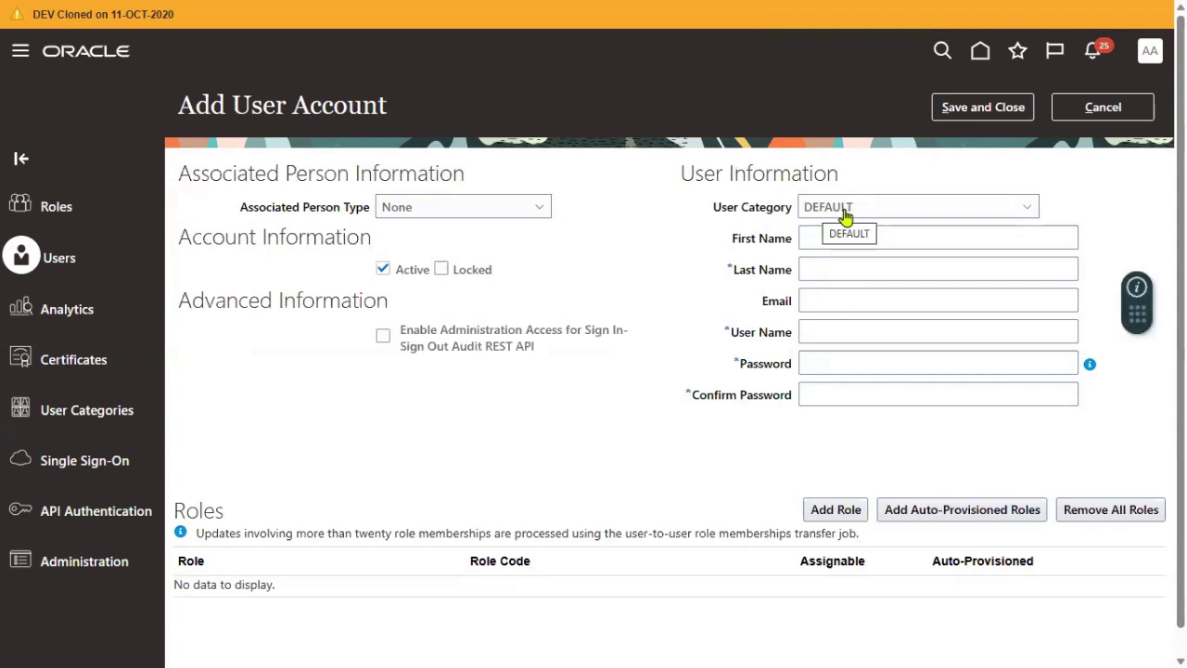
click(91, 419)
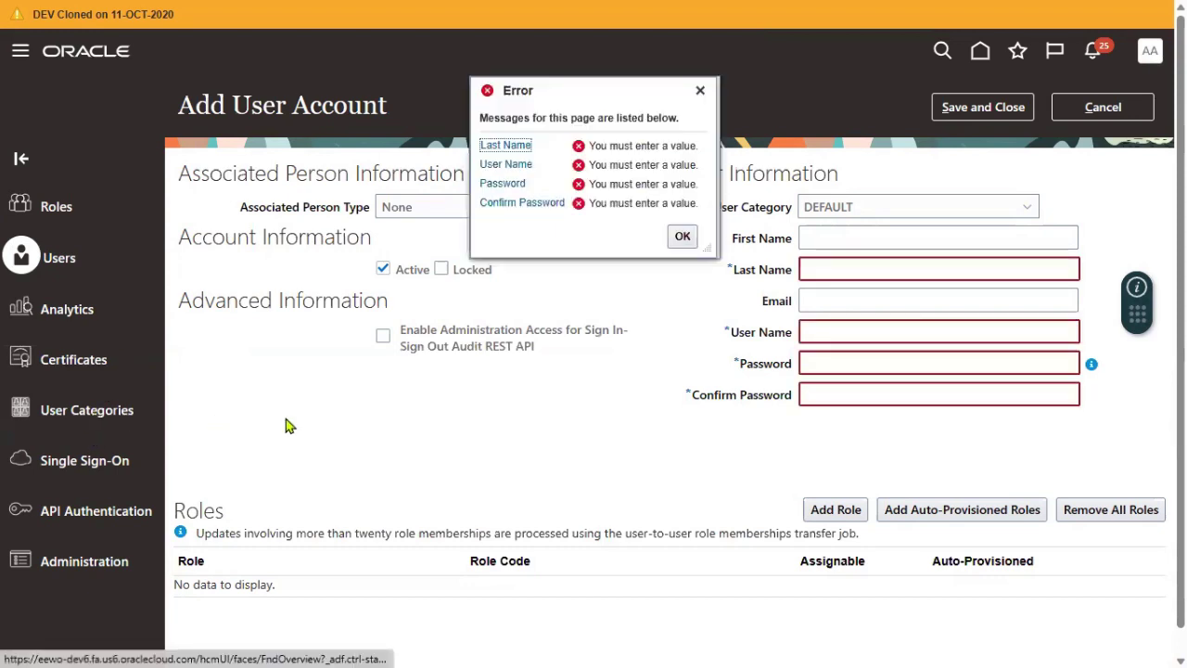
click(1103, 107)
click(76, 367)
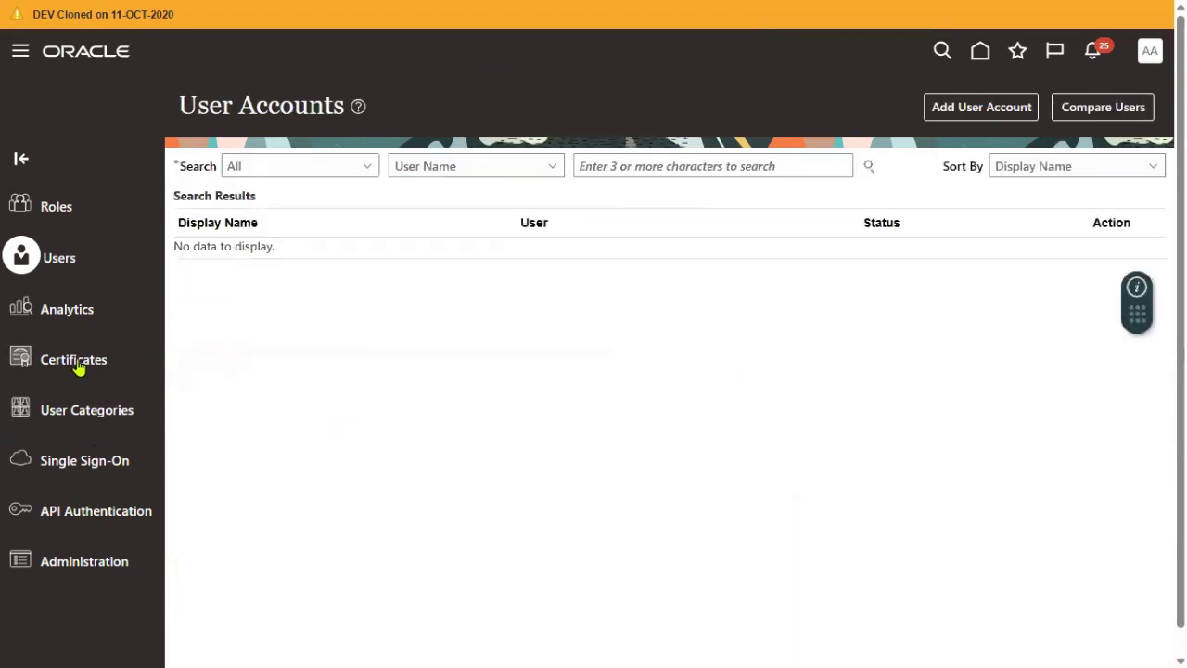
- Open the DEFAULT user category and review its Notifications, Password Policy and Users tabs
click(75, 415)
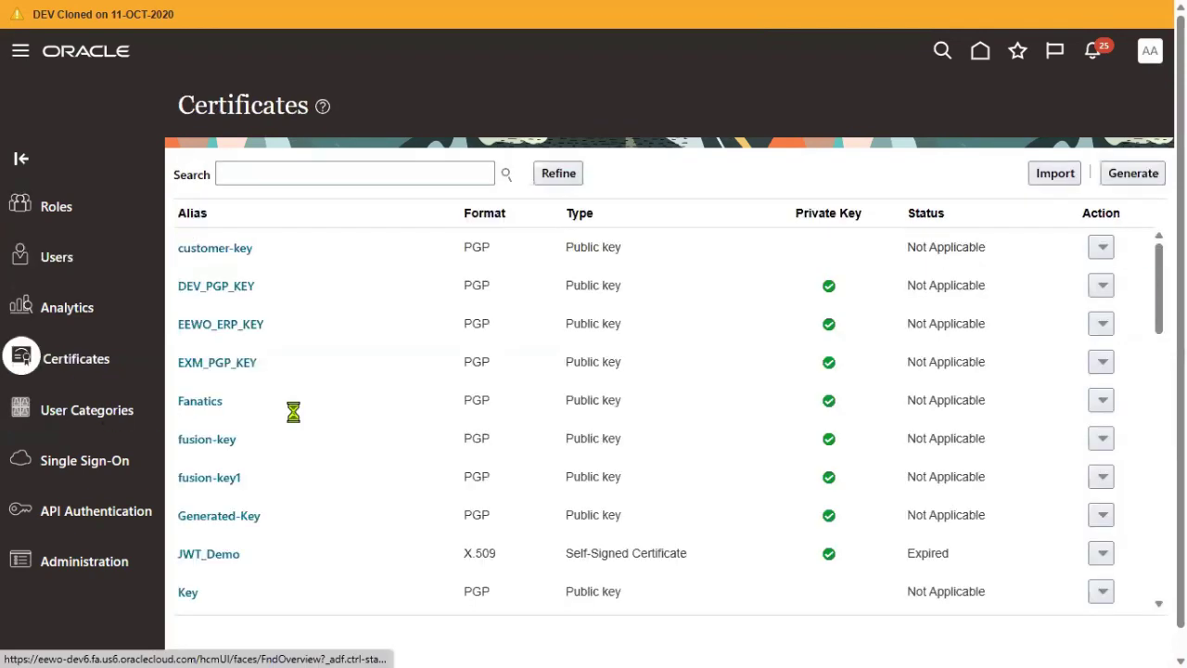
click(230, 265)
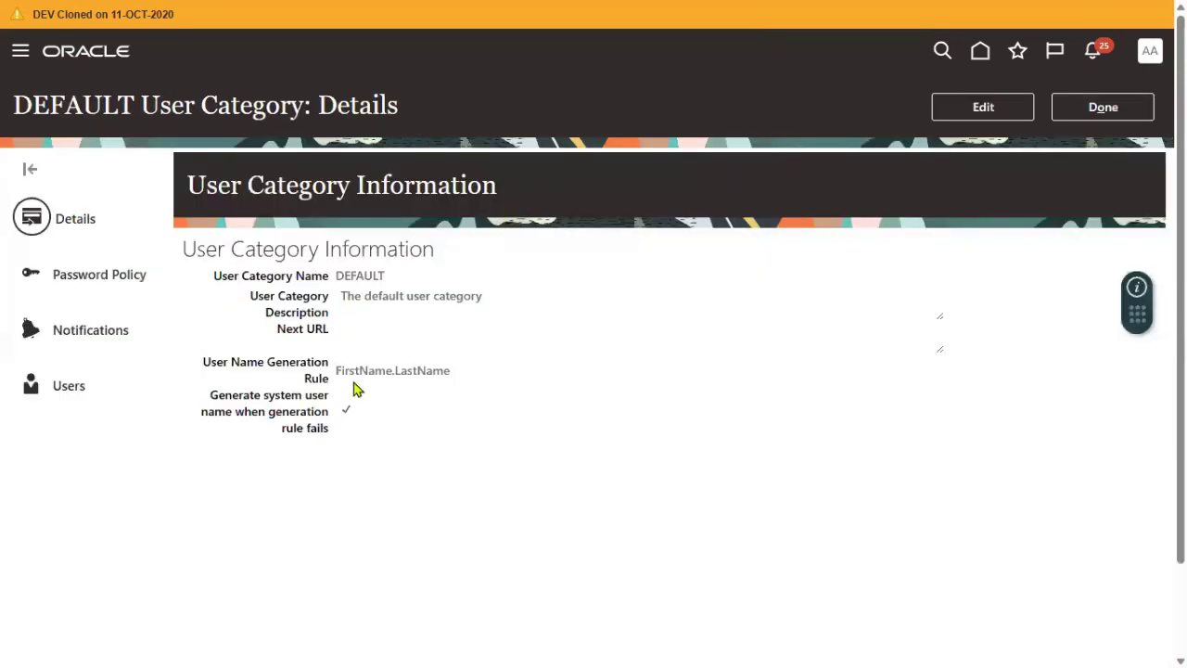
click(117, 334)
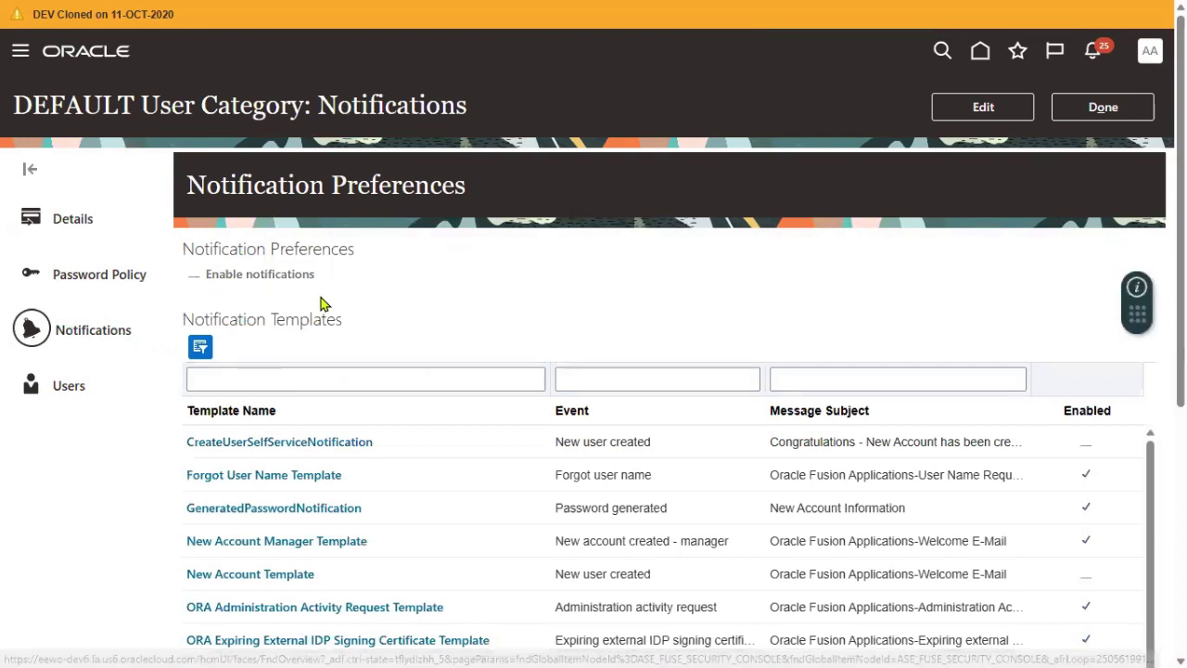
click(110, 278)
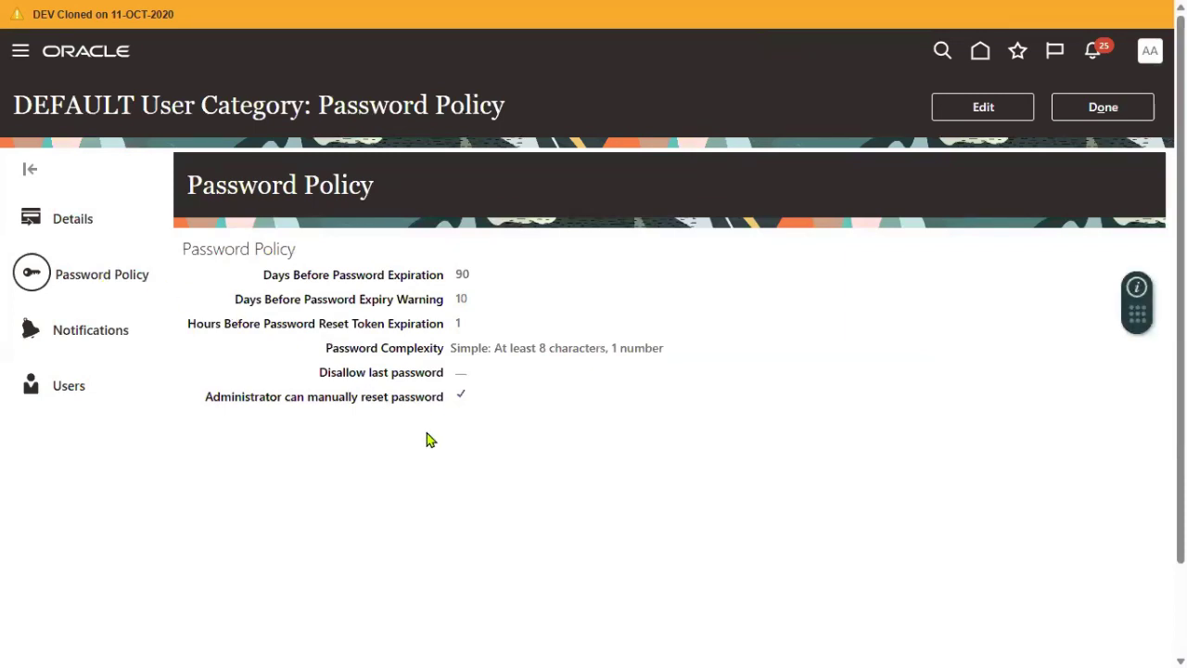
drag(190, 248, 338, 251)
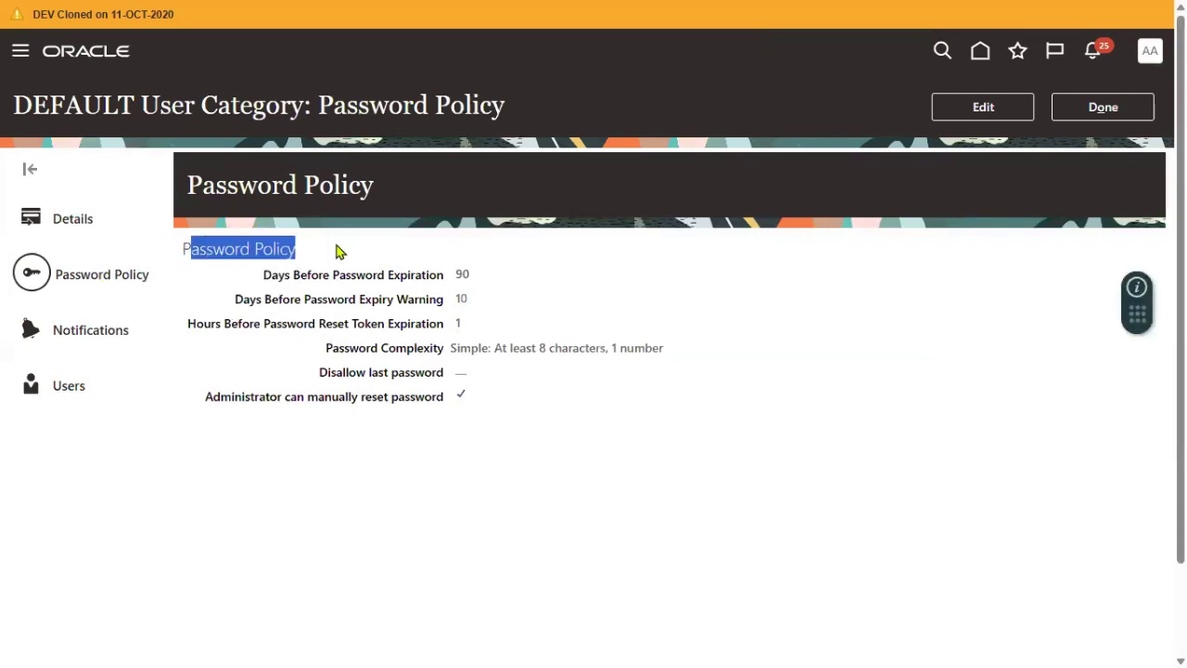
click(67, 404)
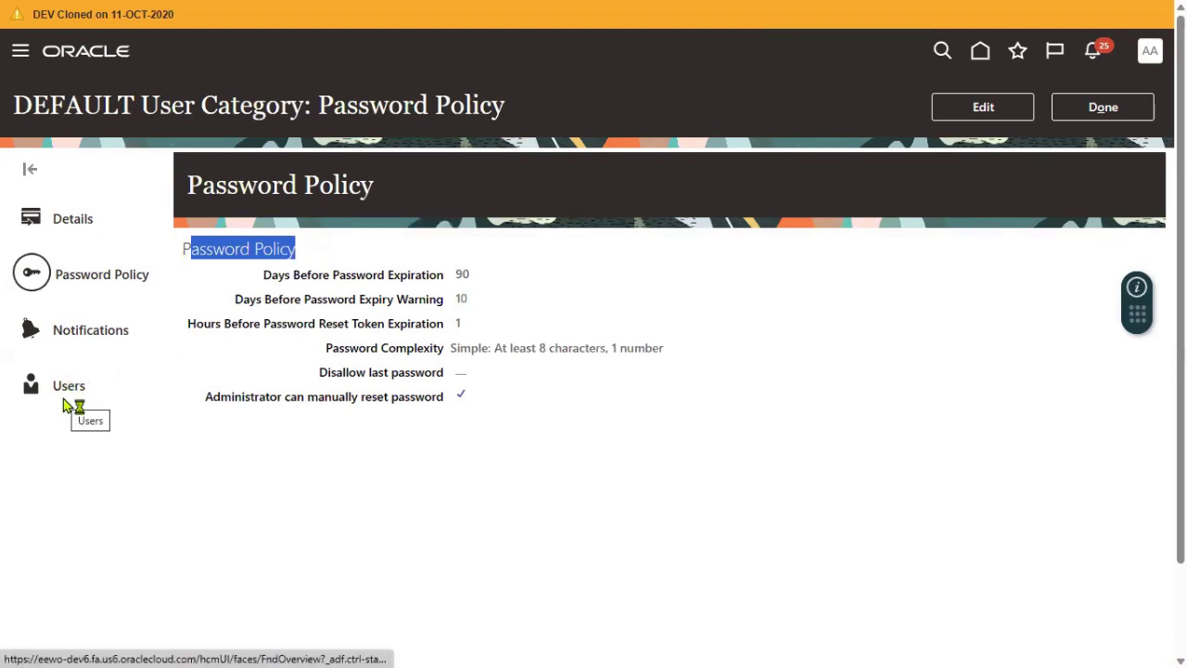
- Return to DEFAULT's Details, noting its FirstName.LastName user name rule, and start editing
click(78, 234)
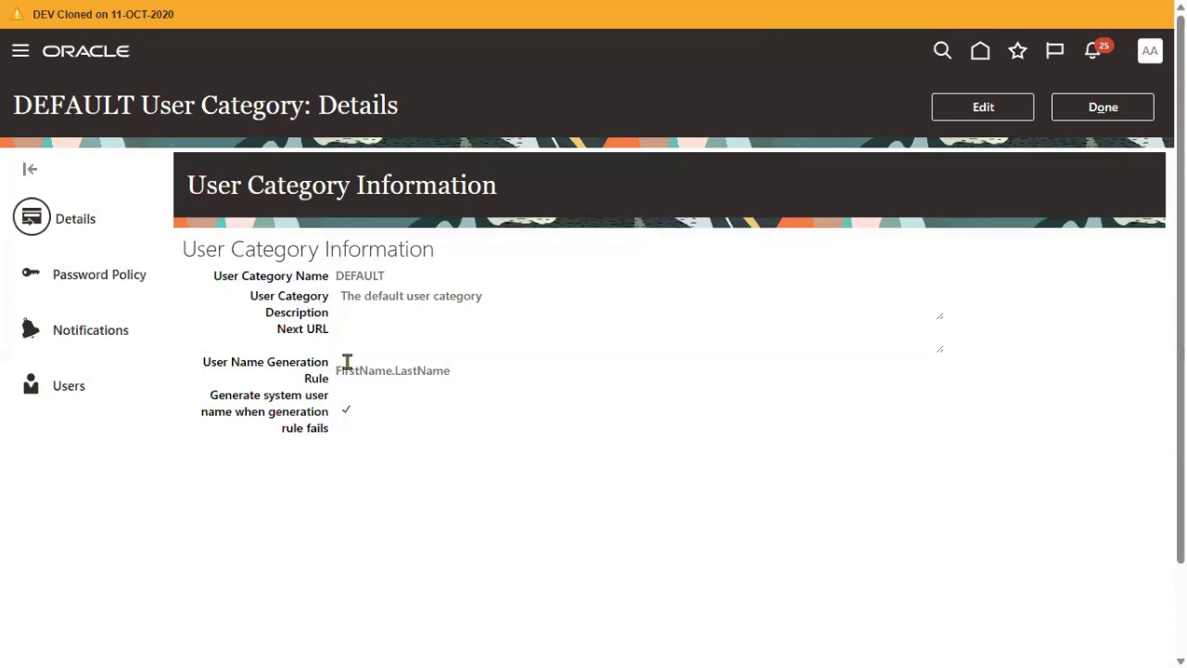
drag(337, 370, 452, 370)
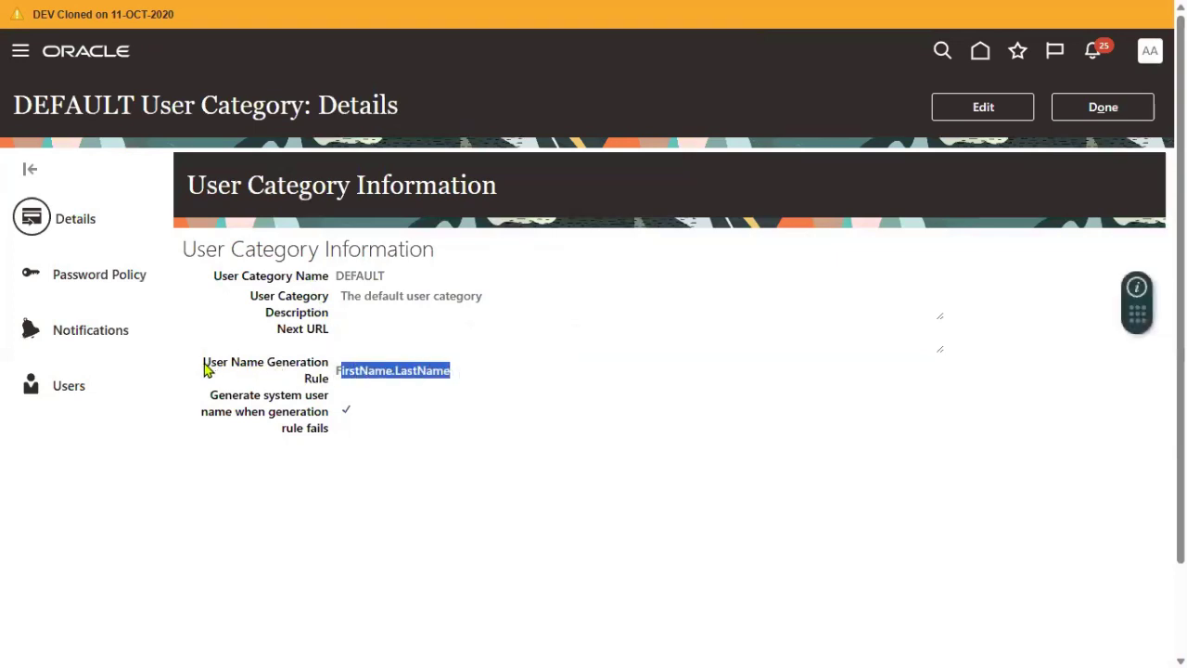
drag(205, 365, 498, 384)
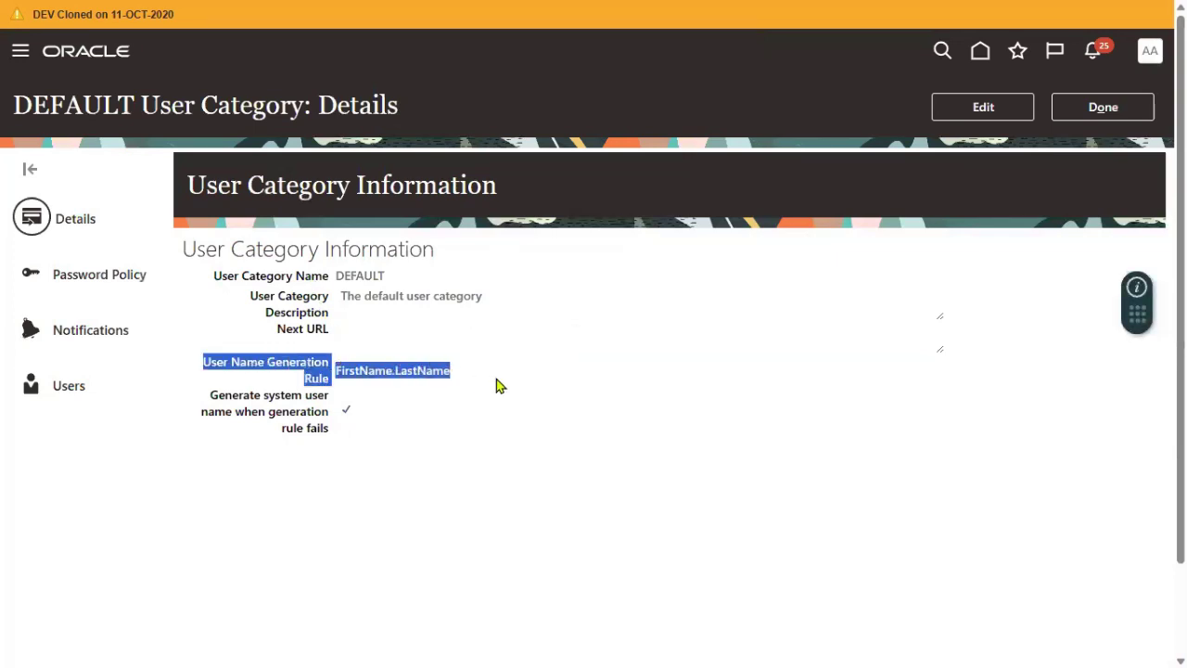
click(593, 387)
click(990, 104)
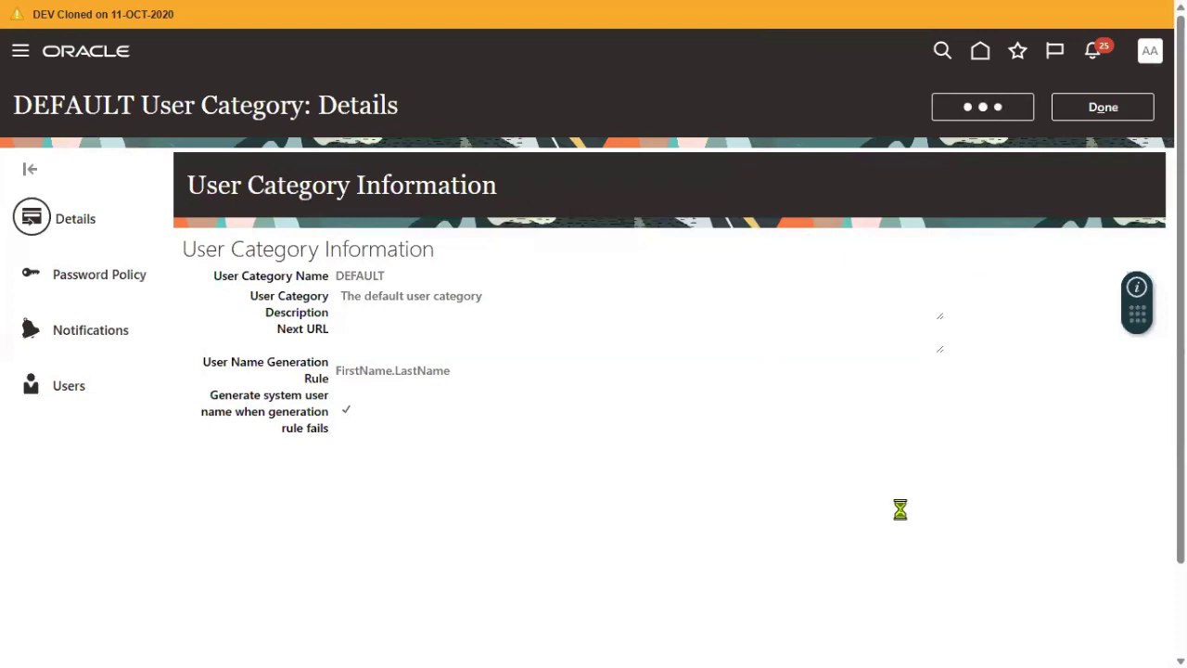
- Set DEFAULT's User Name Generation Rule to Email, save, and return to User Accounts
click(340, 424)
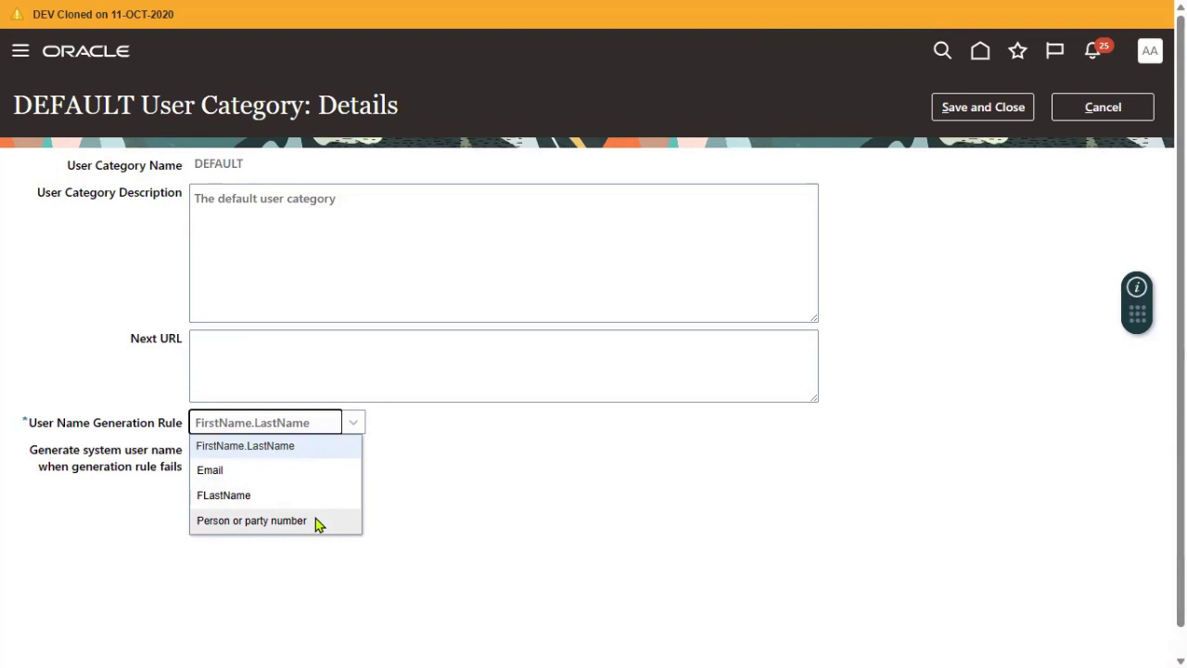
click(271, 478)
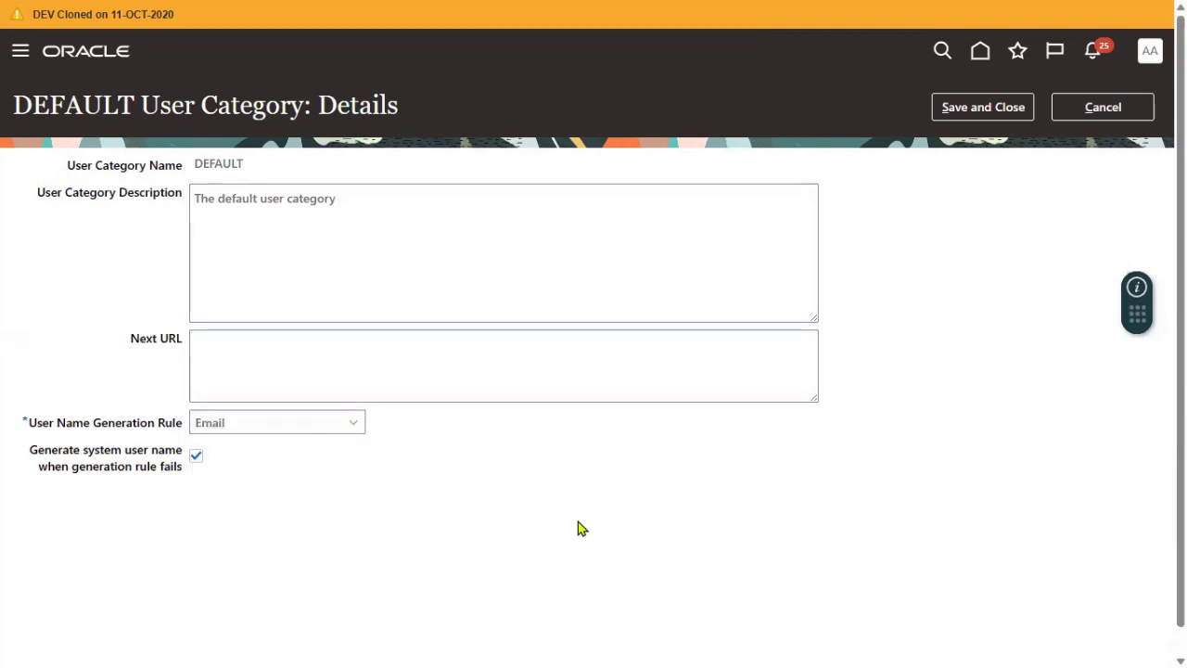
click(988, 107)
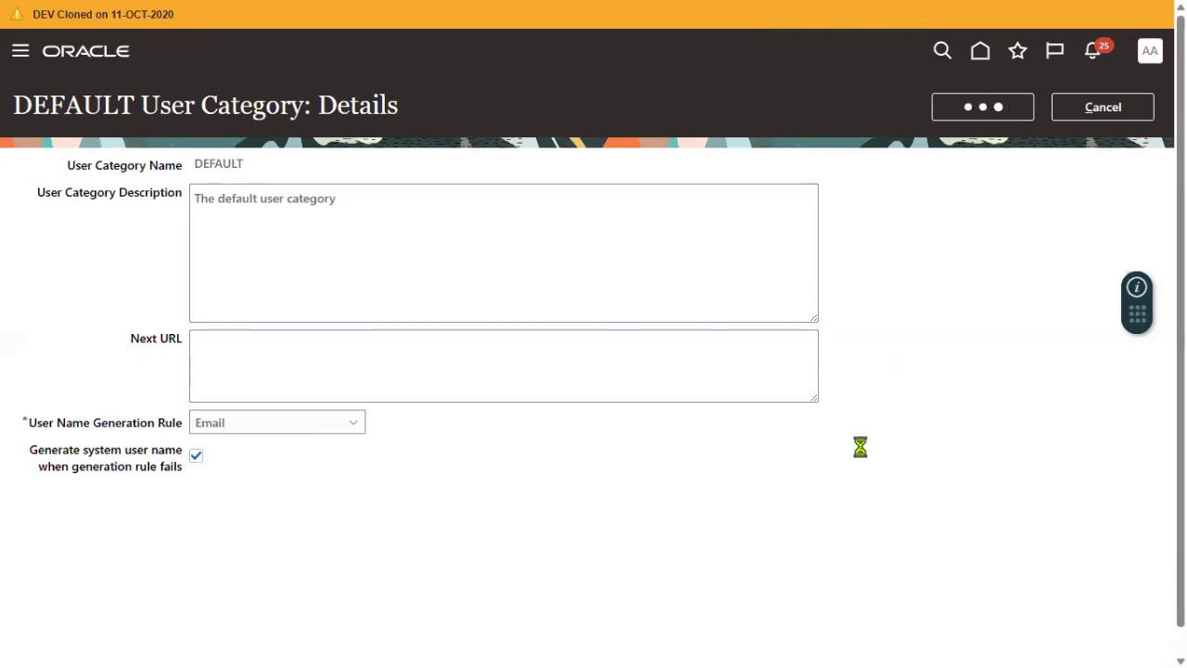
click(1086, 111)
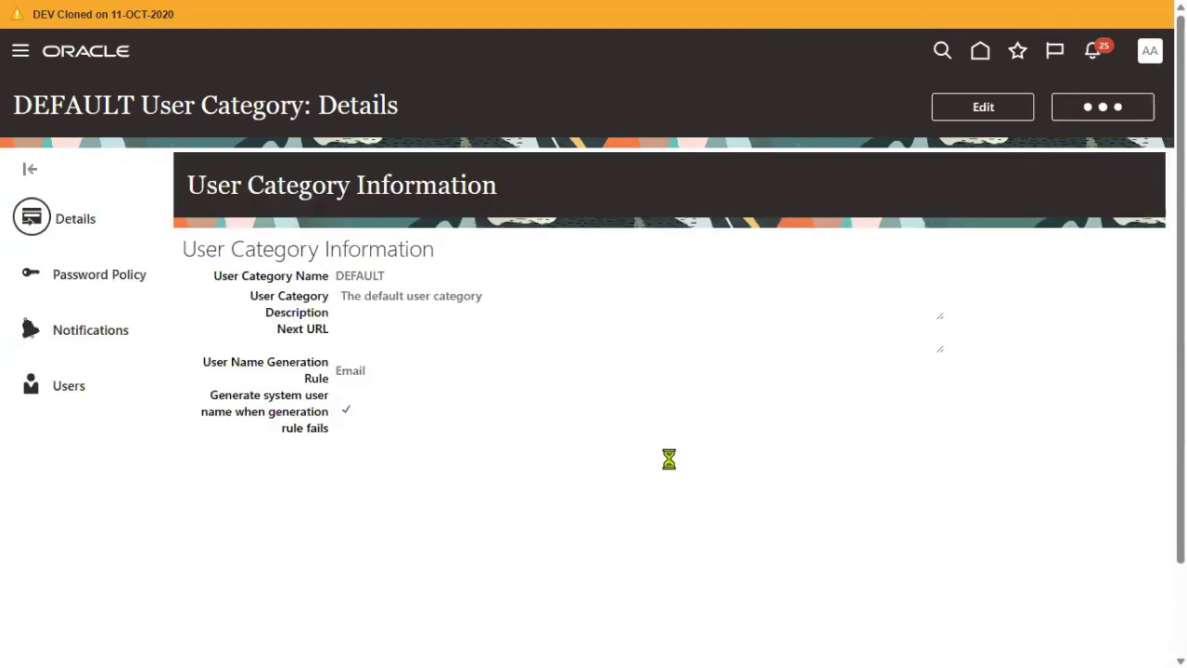
click(54, 257)
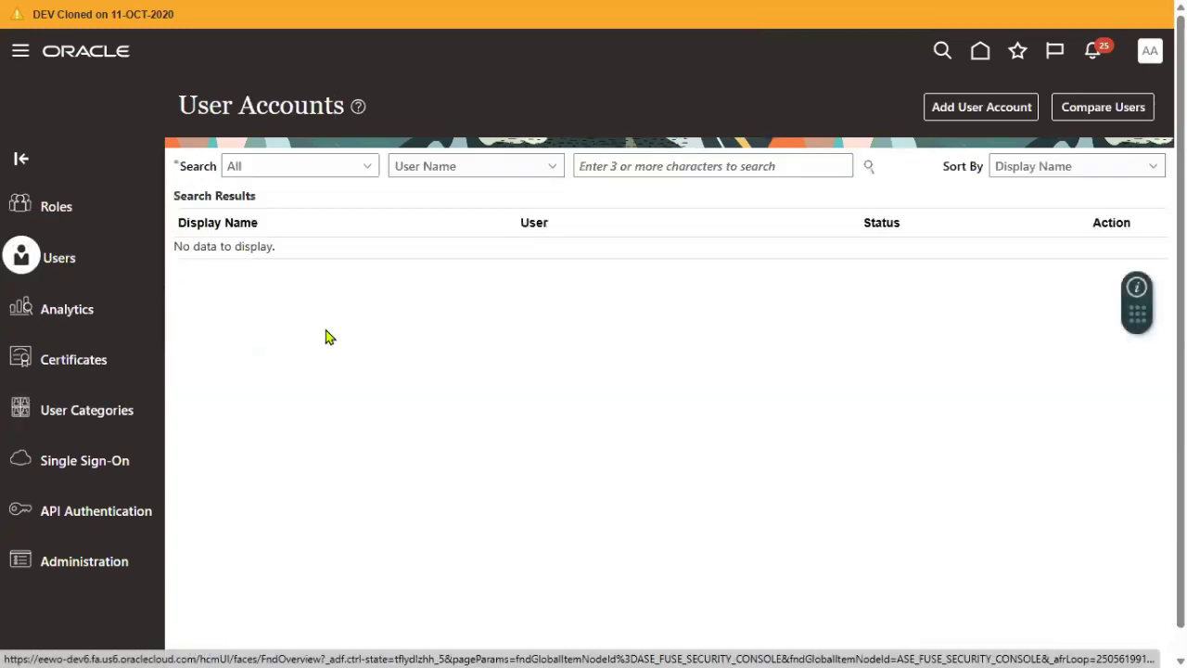
- Open a blank Add User Account form in the DEFAULT category
click(1020, 106)
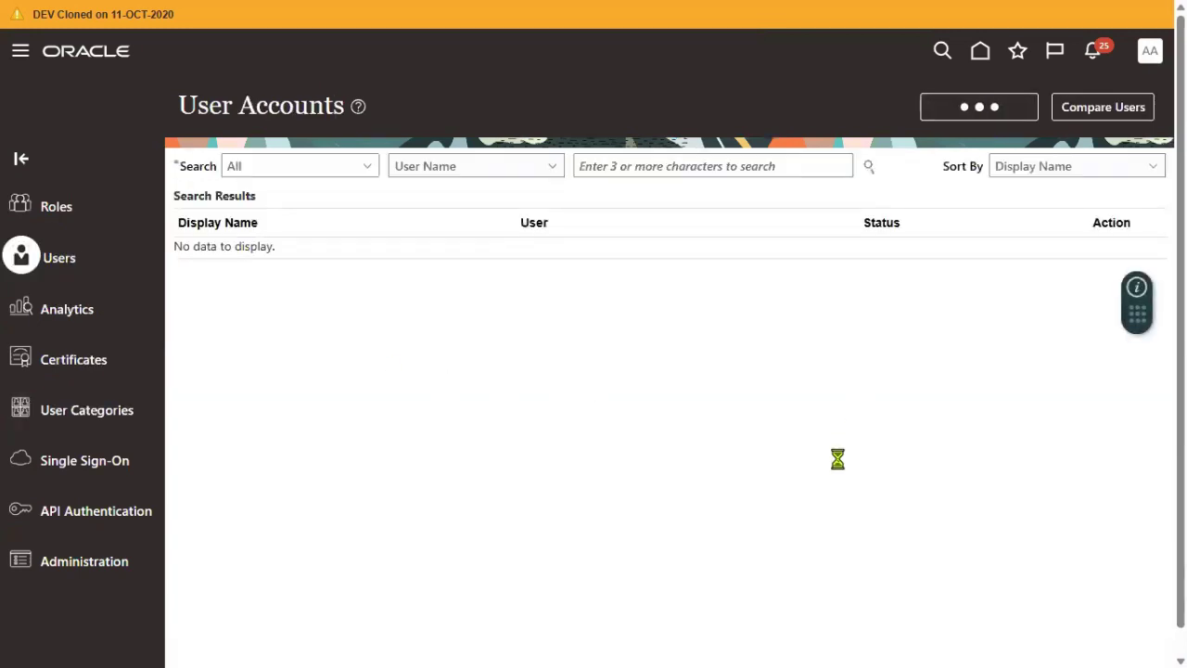
drag(763, 306, 790, 312)
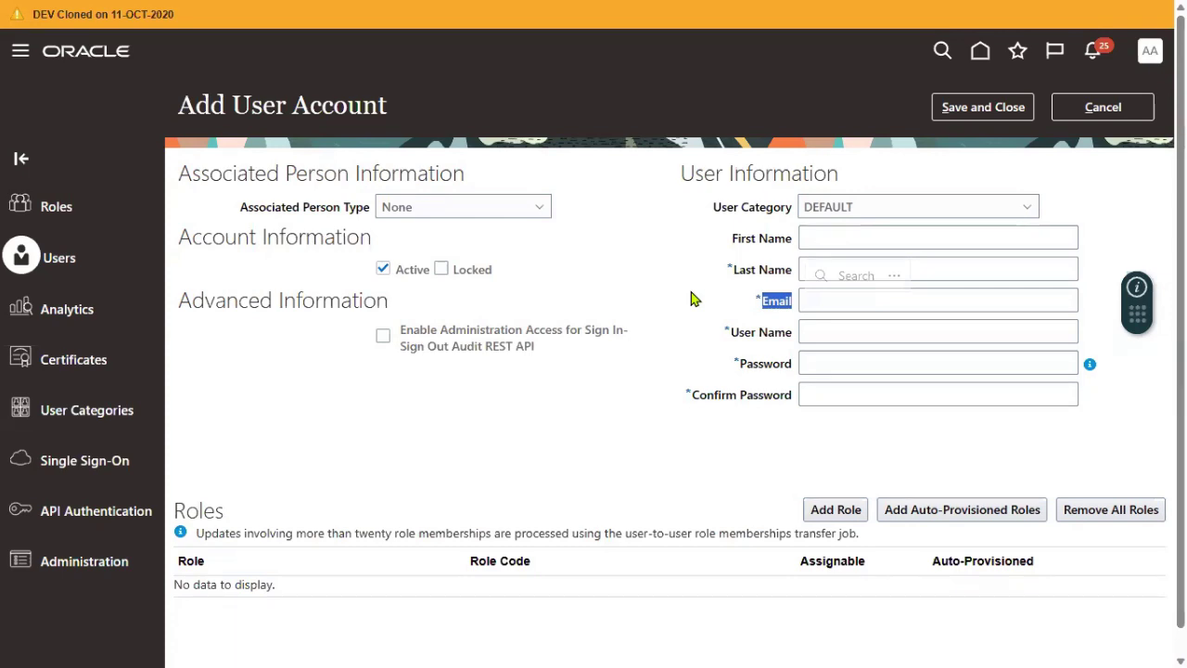
- Enter the new user's first name, last name and e-mail address
click(895, 241)
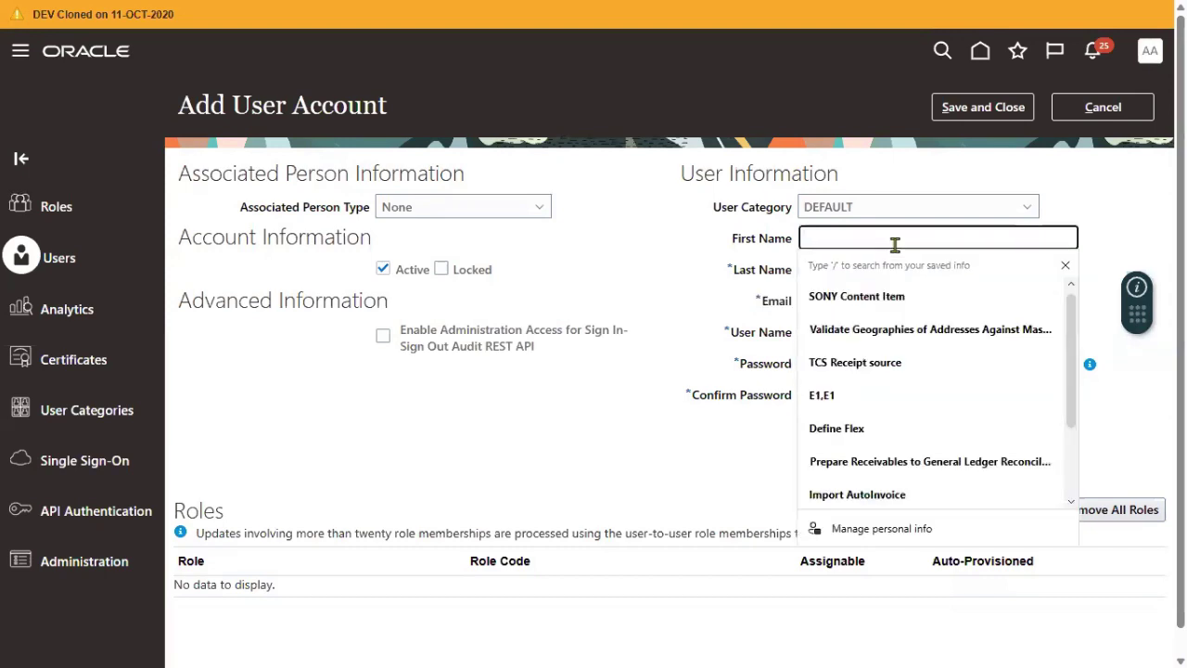
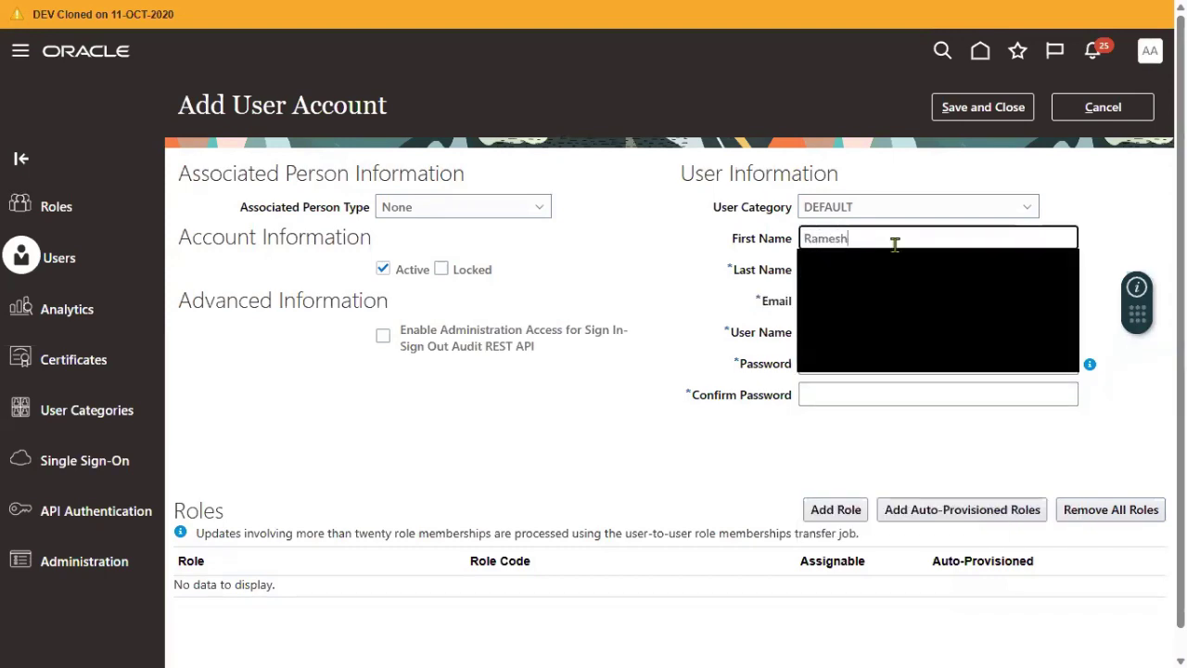
key(Tab)
key(Tab)
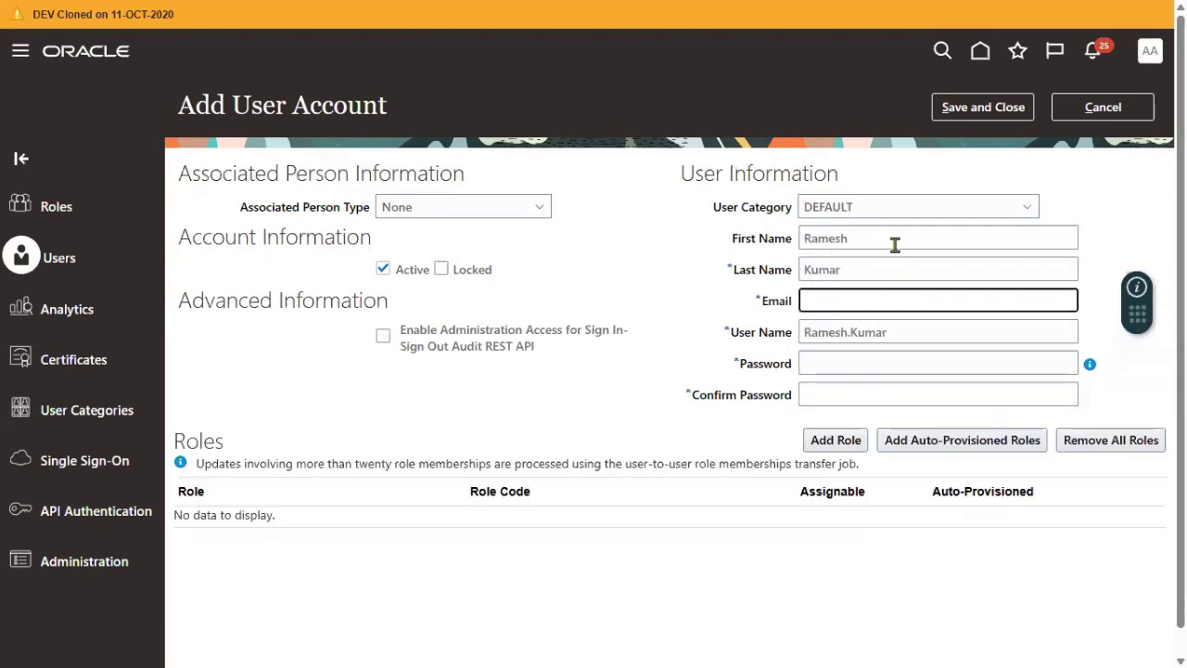
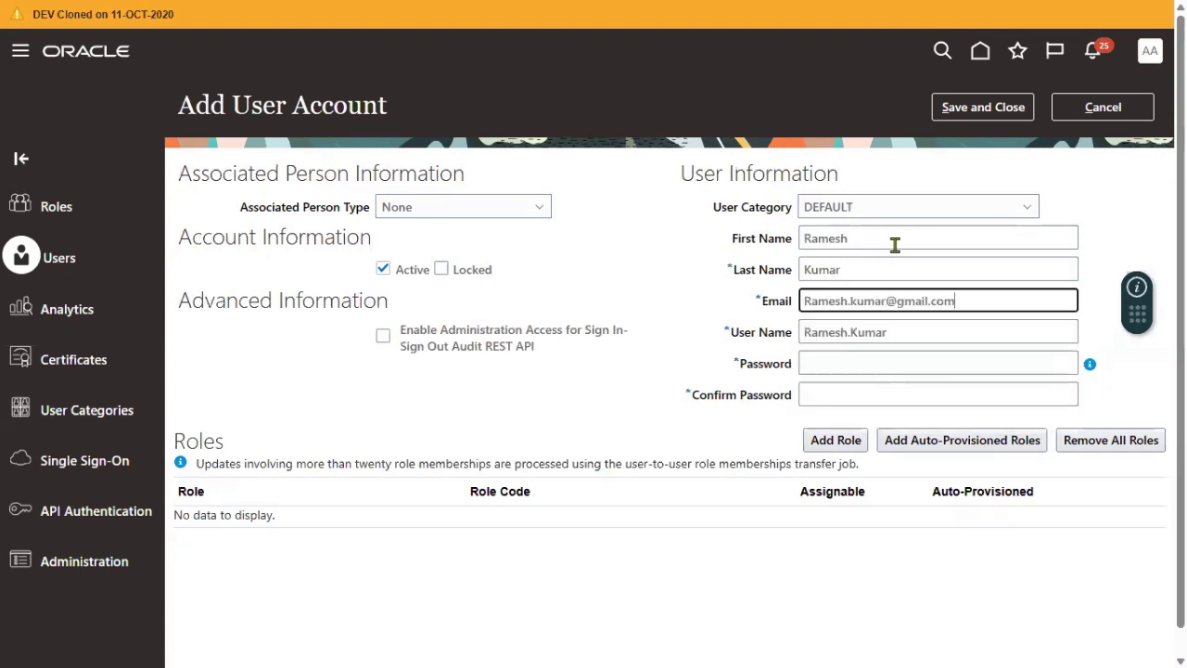
key(Tab)
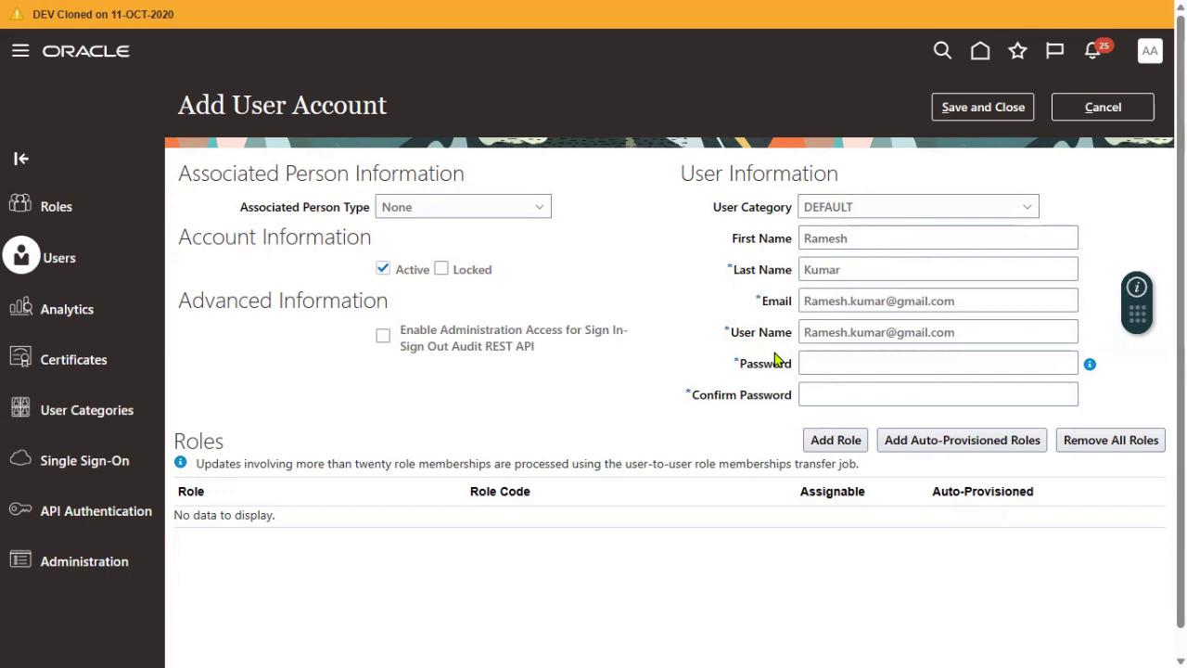
- Enter and confirm the account password, then save the new user
click(831, 364)
text(******)
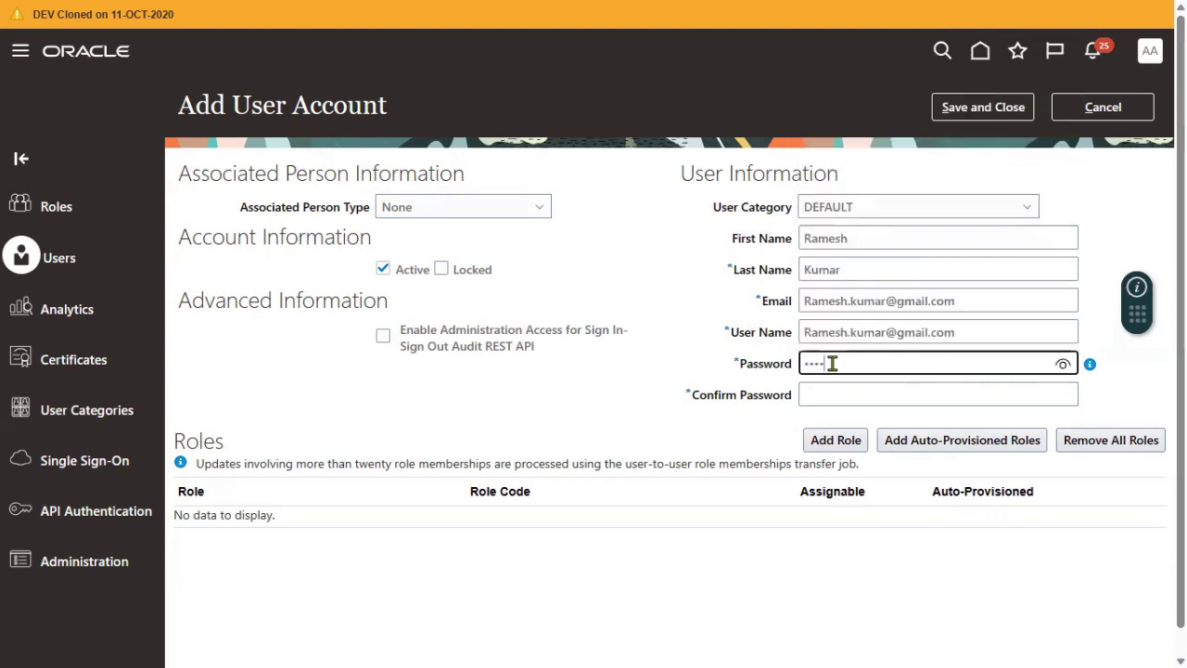
key(Tab)
text(*****)
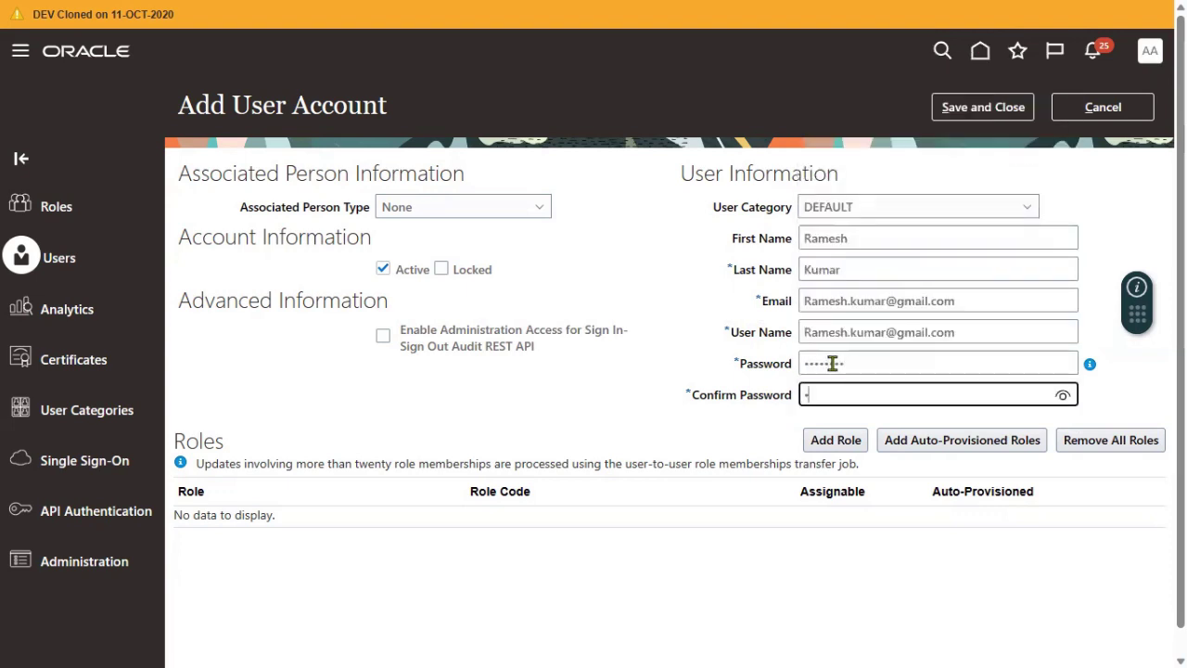
text(***)
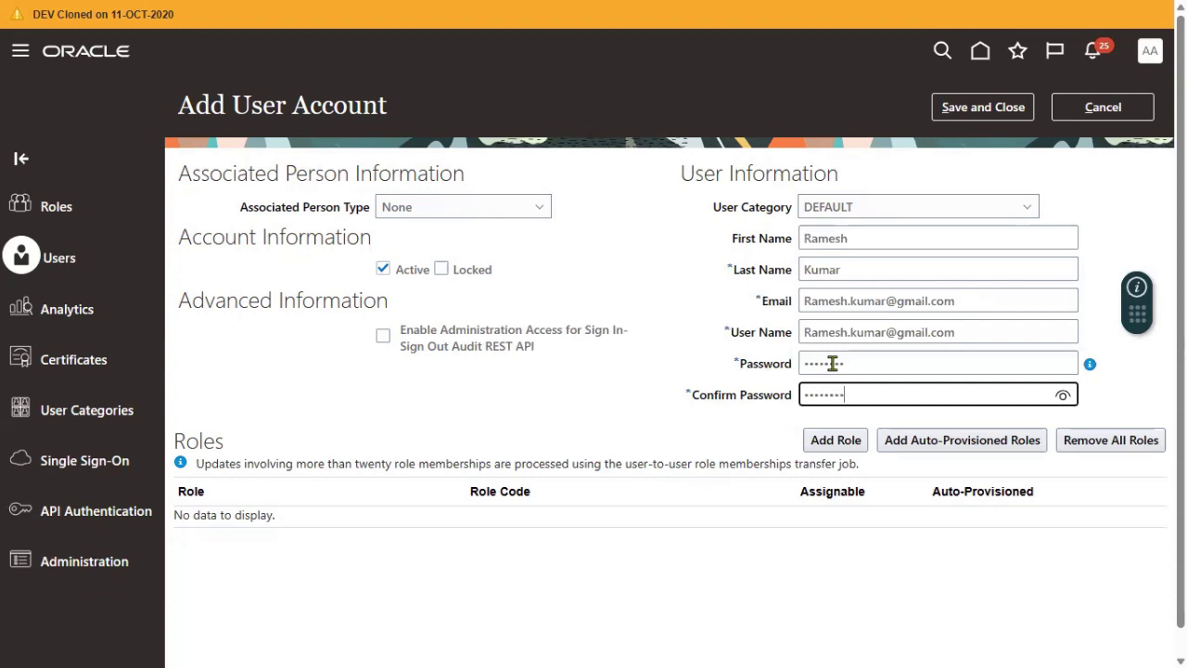
click(987, 109)
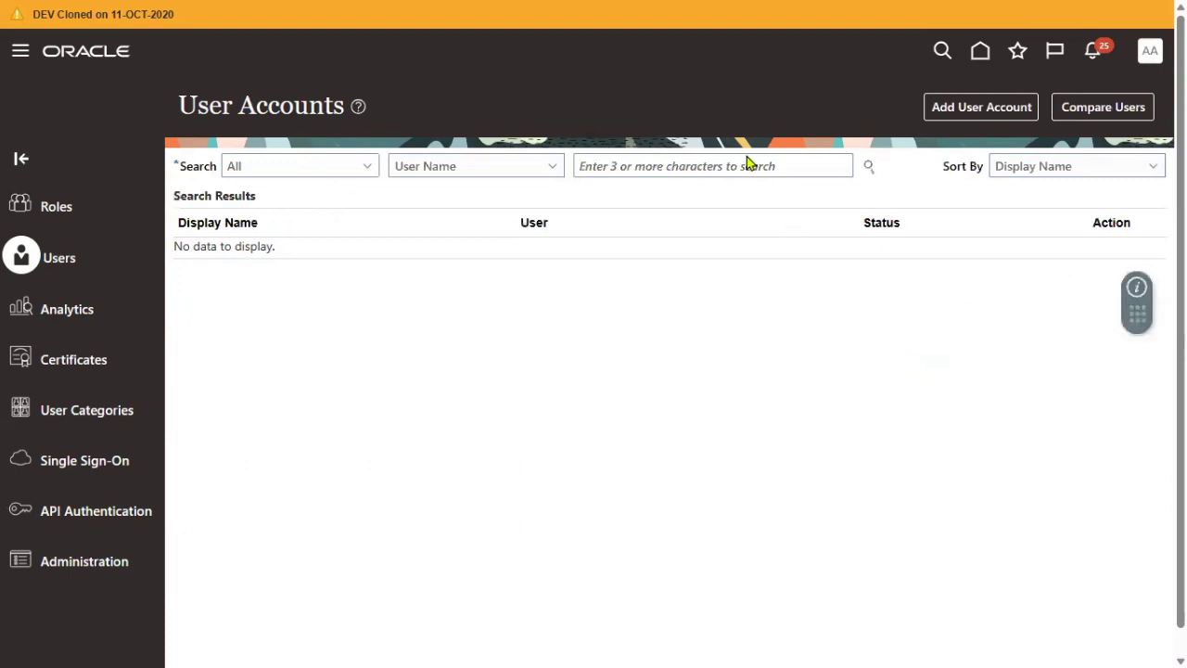
- Search user accounts by the new user's e-mail and open the matching account
click(724, 164)
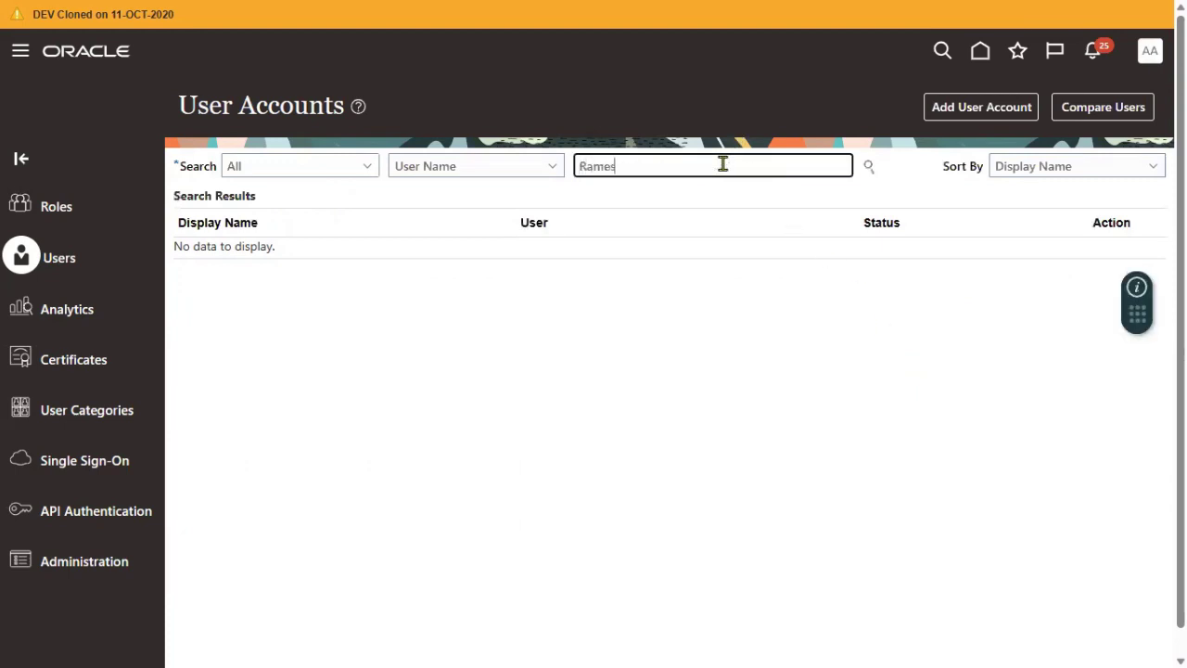
key(Return)
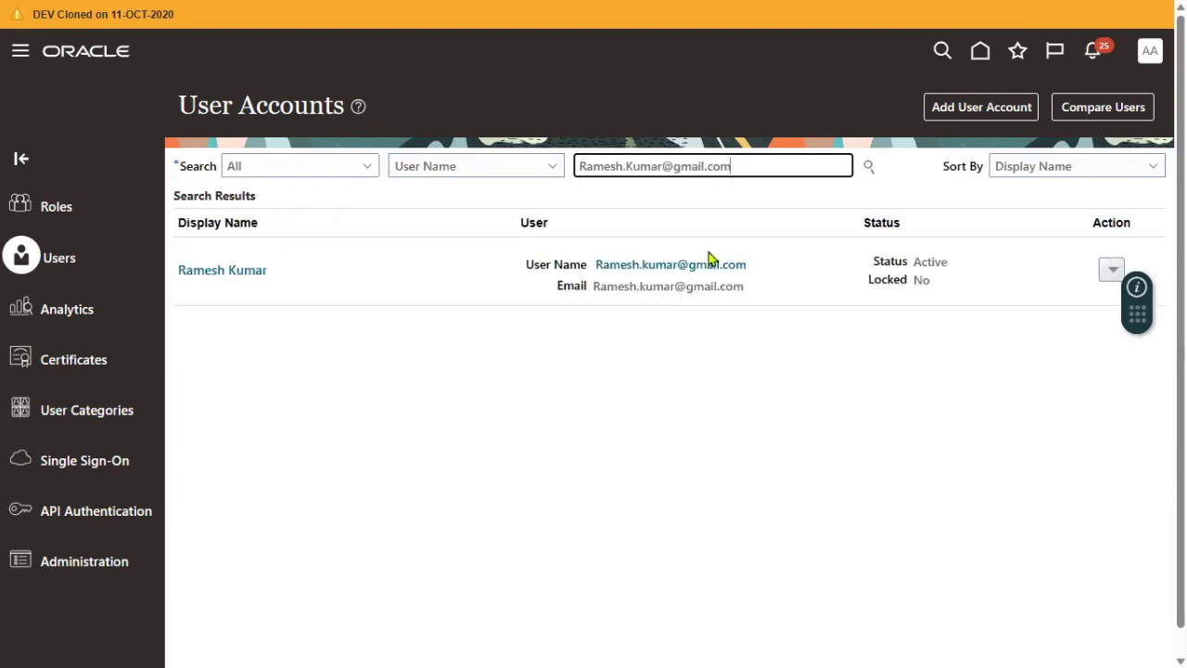
click(688, 266)
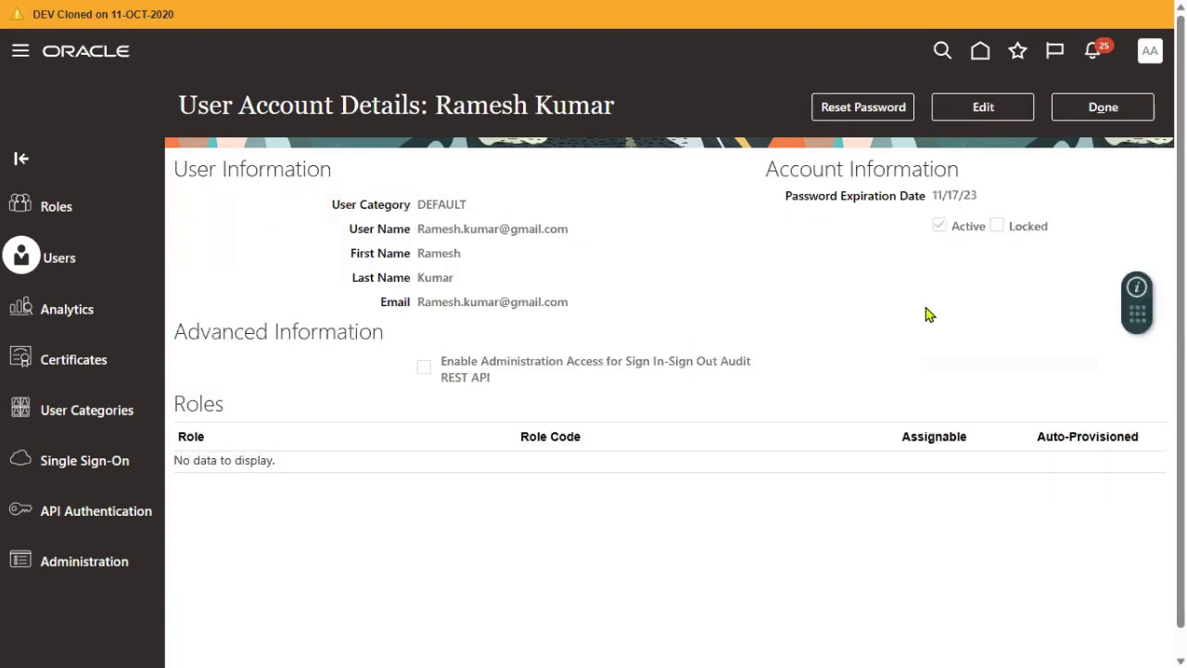
drag(422, 228, 581, 232)
- Replace the username with an uppercase first.last name ending in 2, and save
click(589, 237)
click(981, 110)
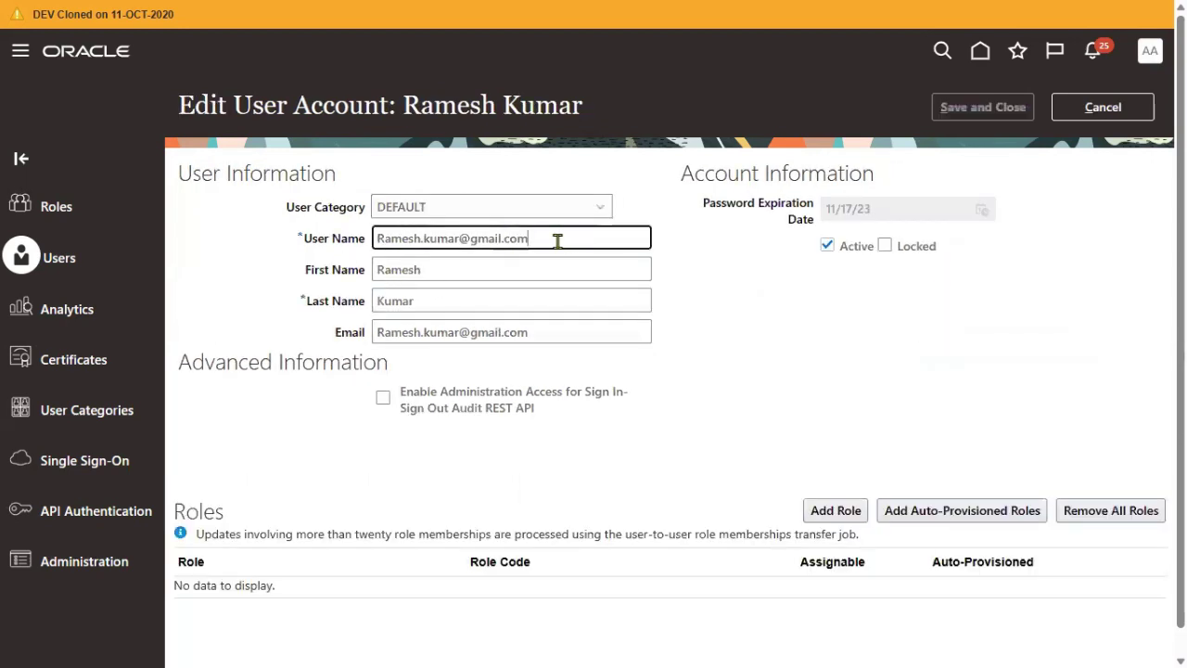
drag(557, 238, 95, 246)
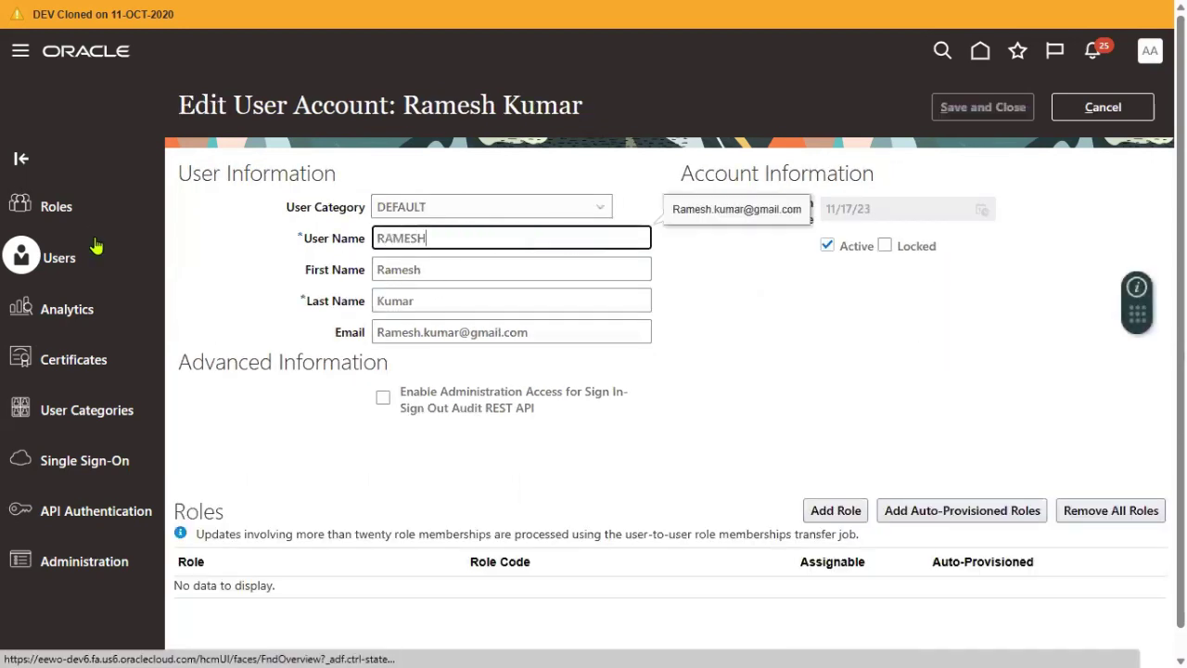
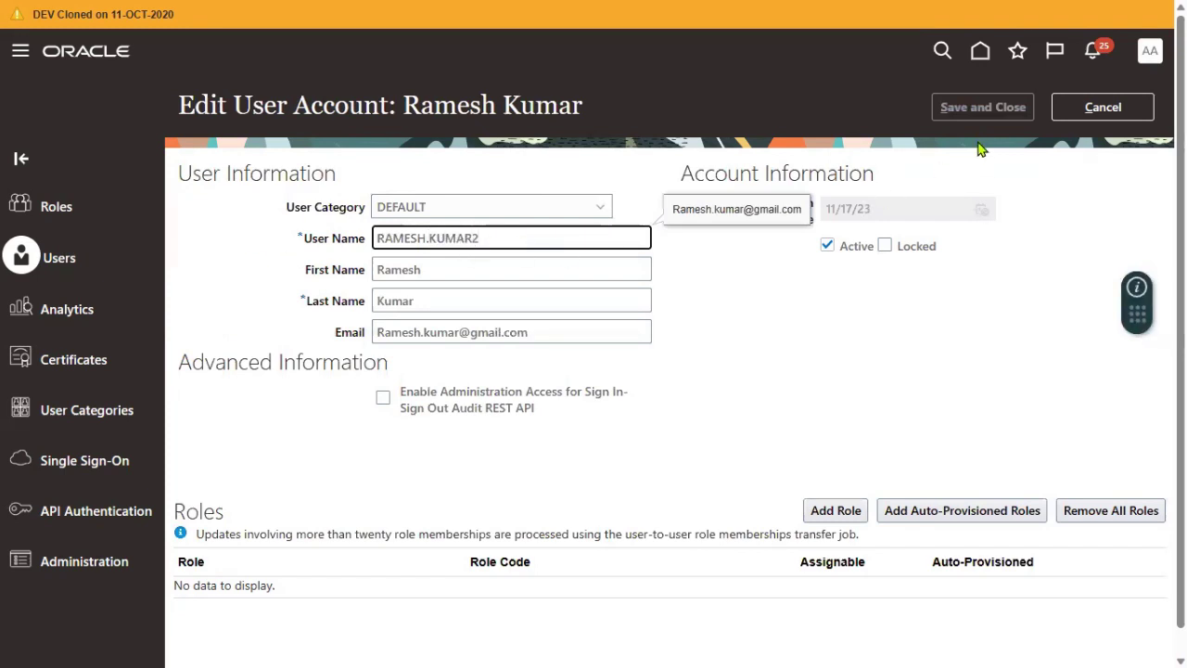
click(980, 319)
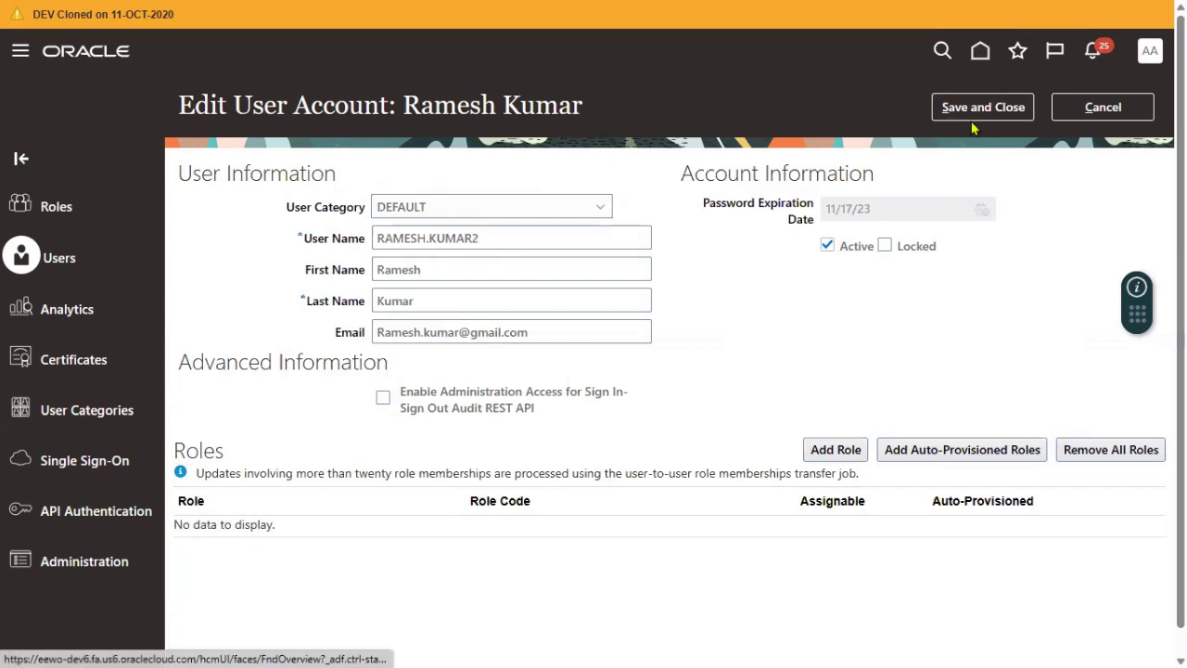
click(983, 107)
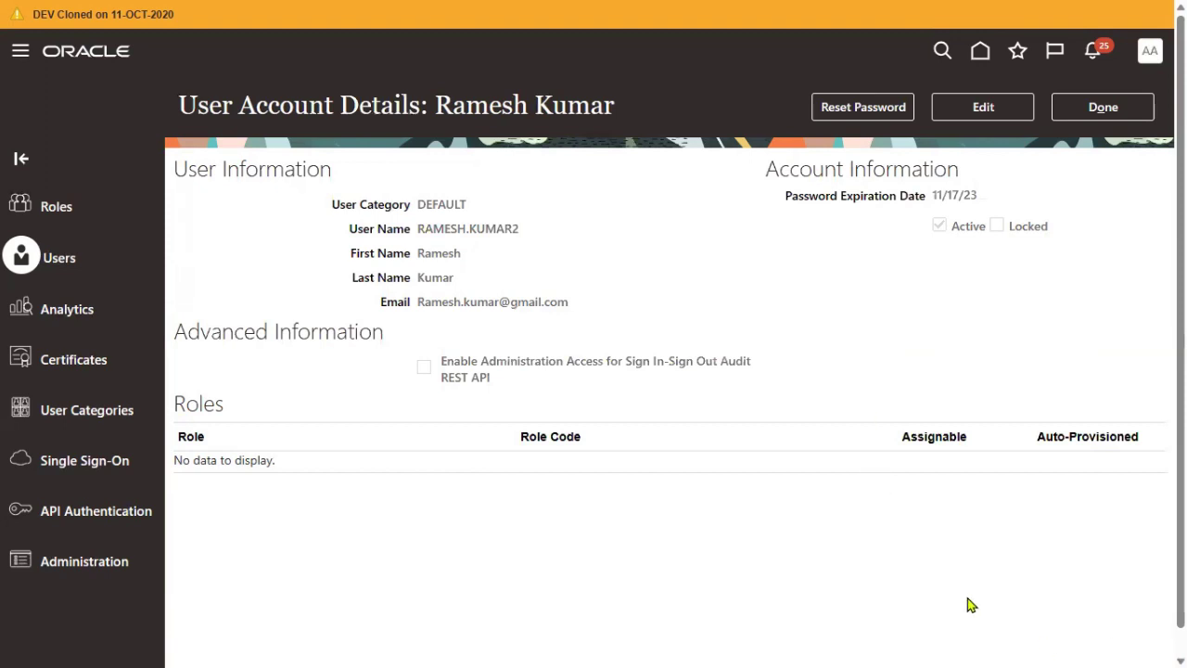
- Close the user details showing the updated user name and return to the User Accounts search page
click(1113, 108)
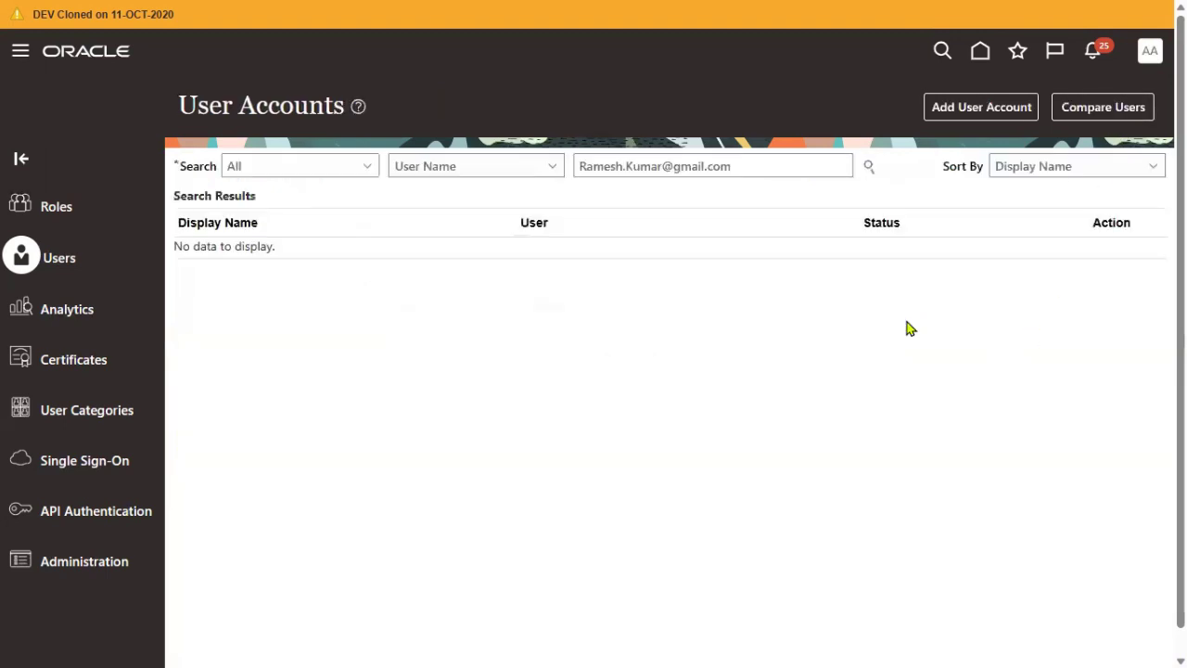